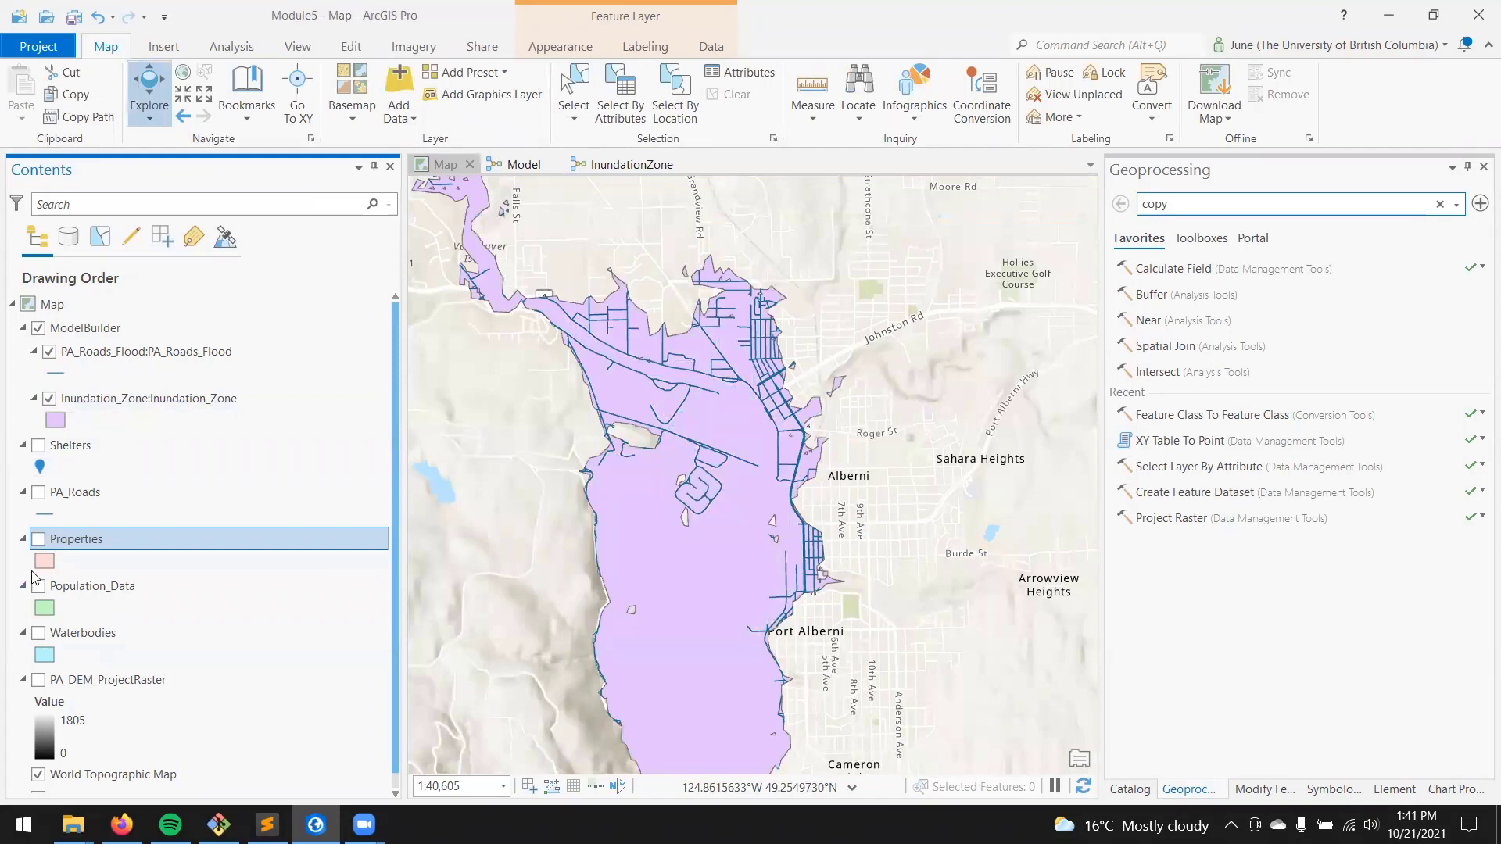
Step: Display the Properties layer directly beneath the Inundation_Zone layer in the drawing order and inspect where the two overlap on the map
click(38, 540)
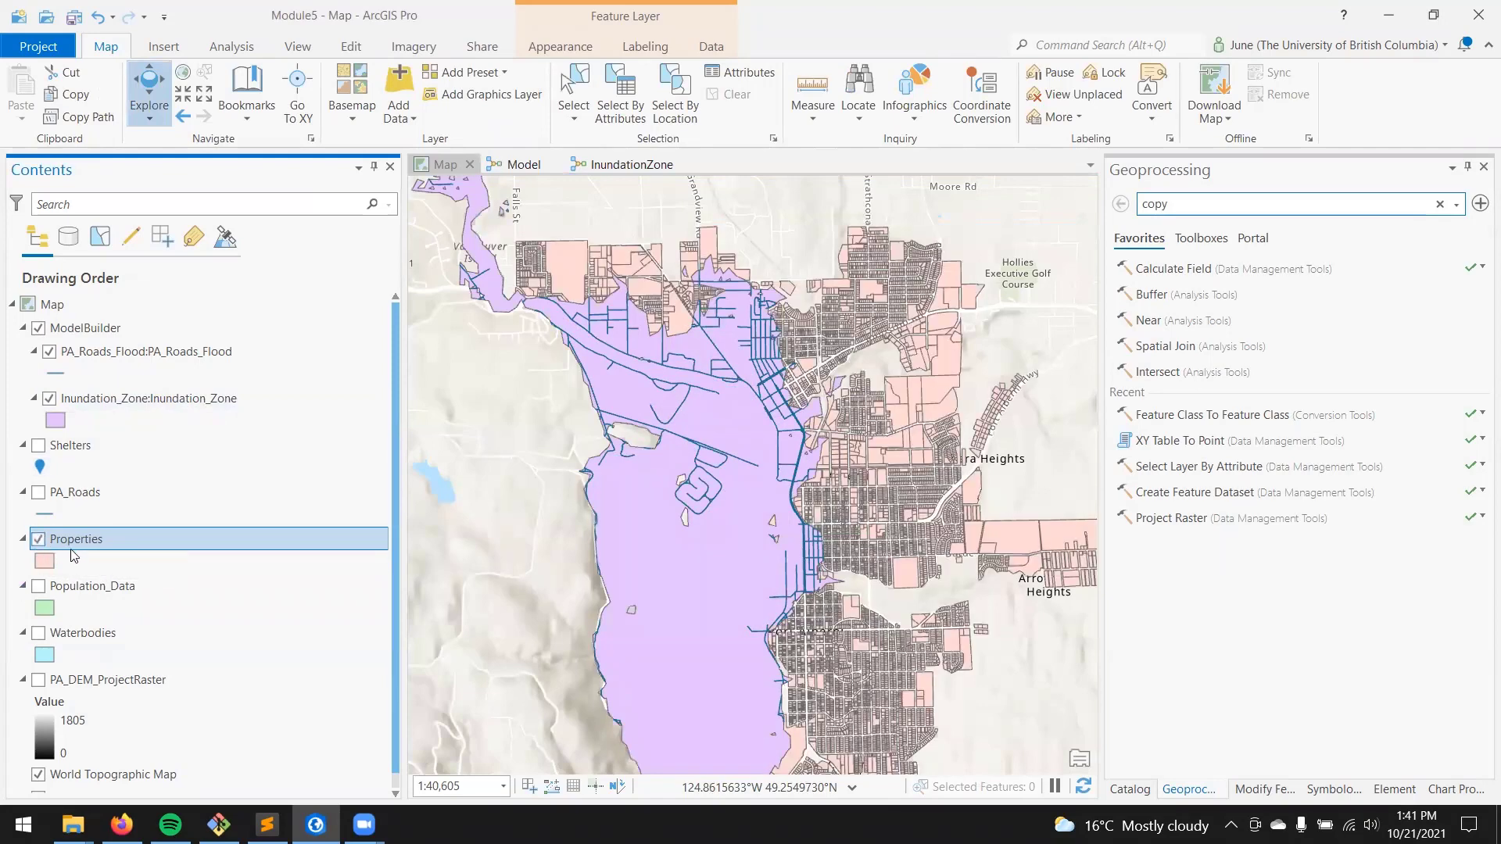
drag(87, 552, 206, 320)
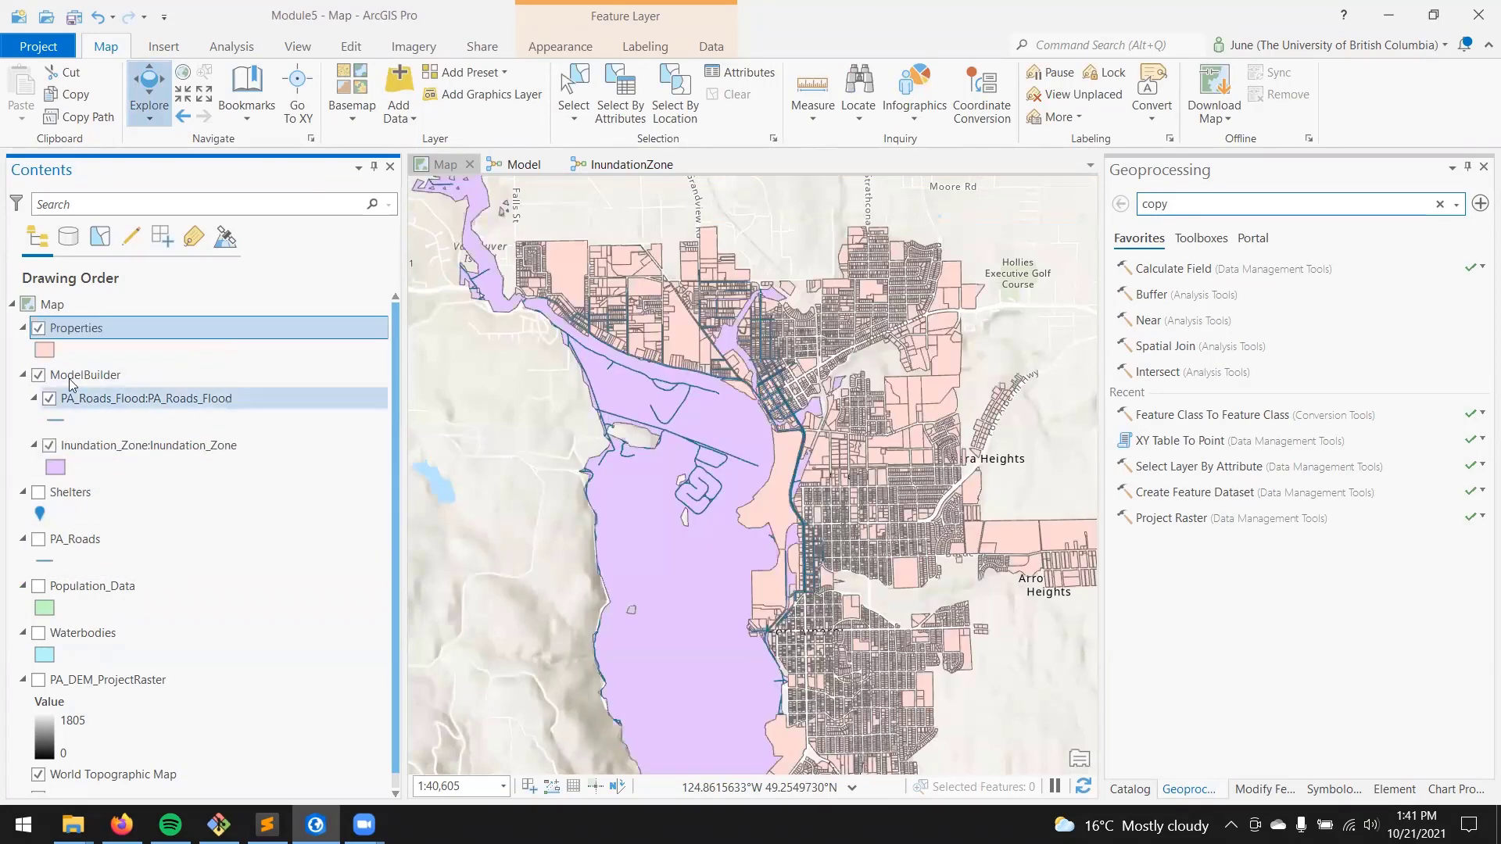
scroll(793, 481, up, 3)
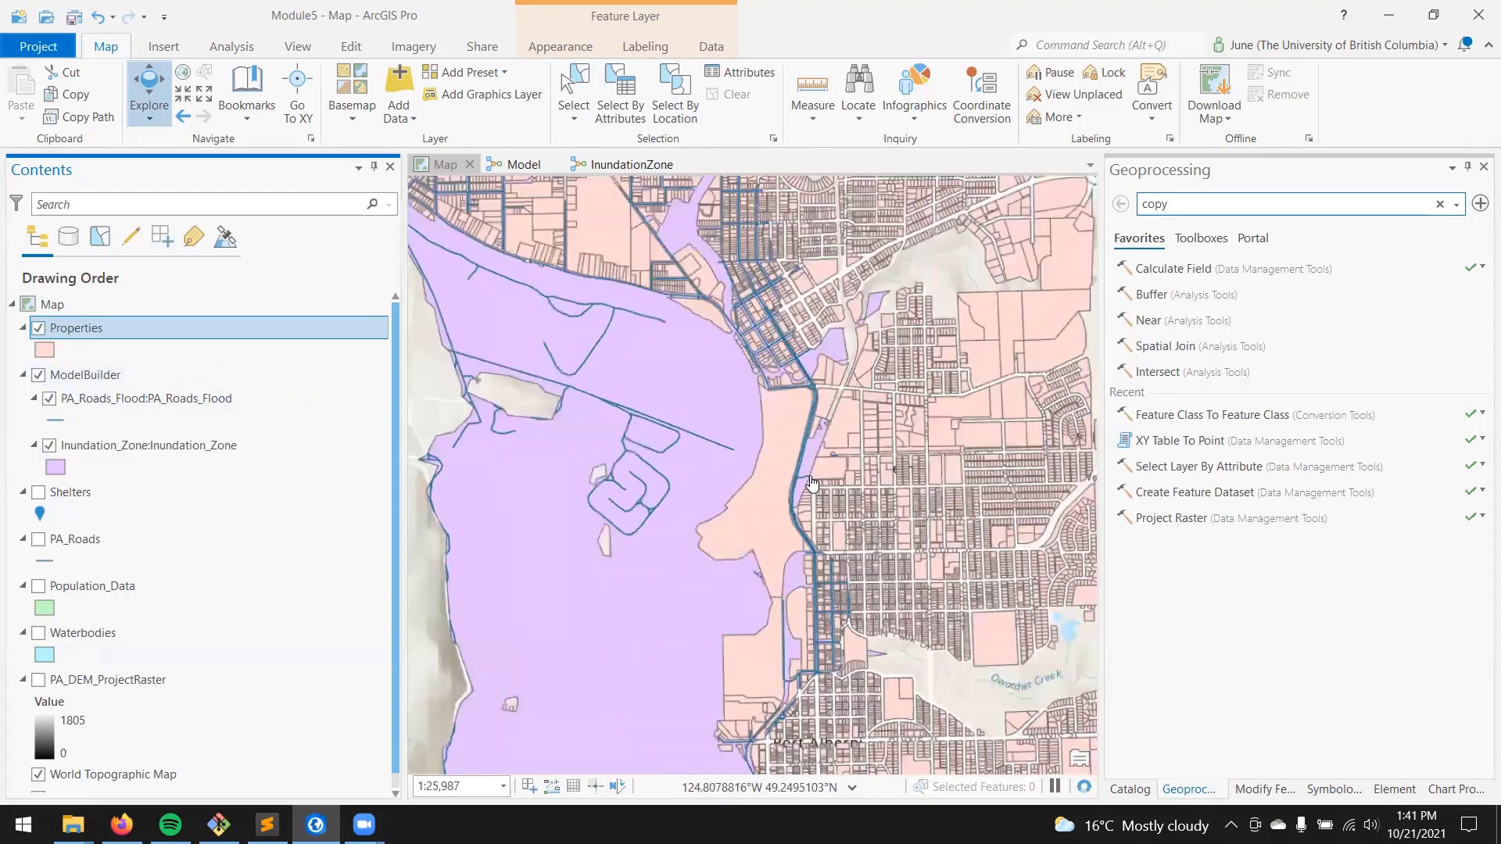
click(39, 329)
click(39, 329)
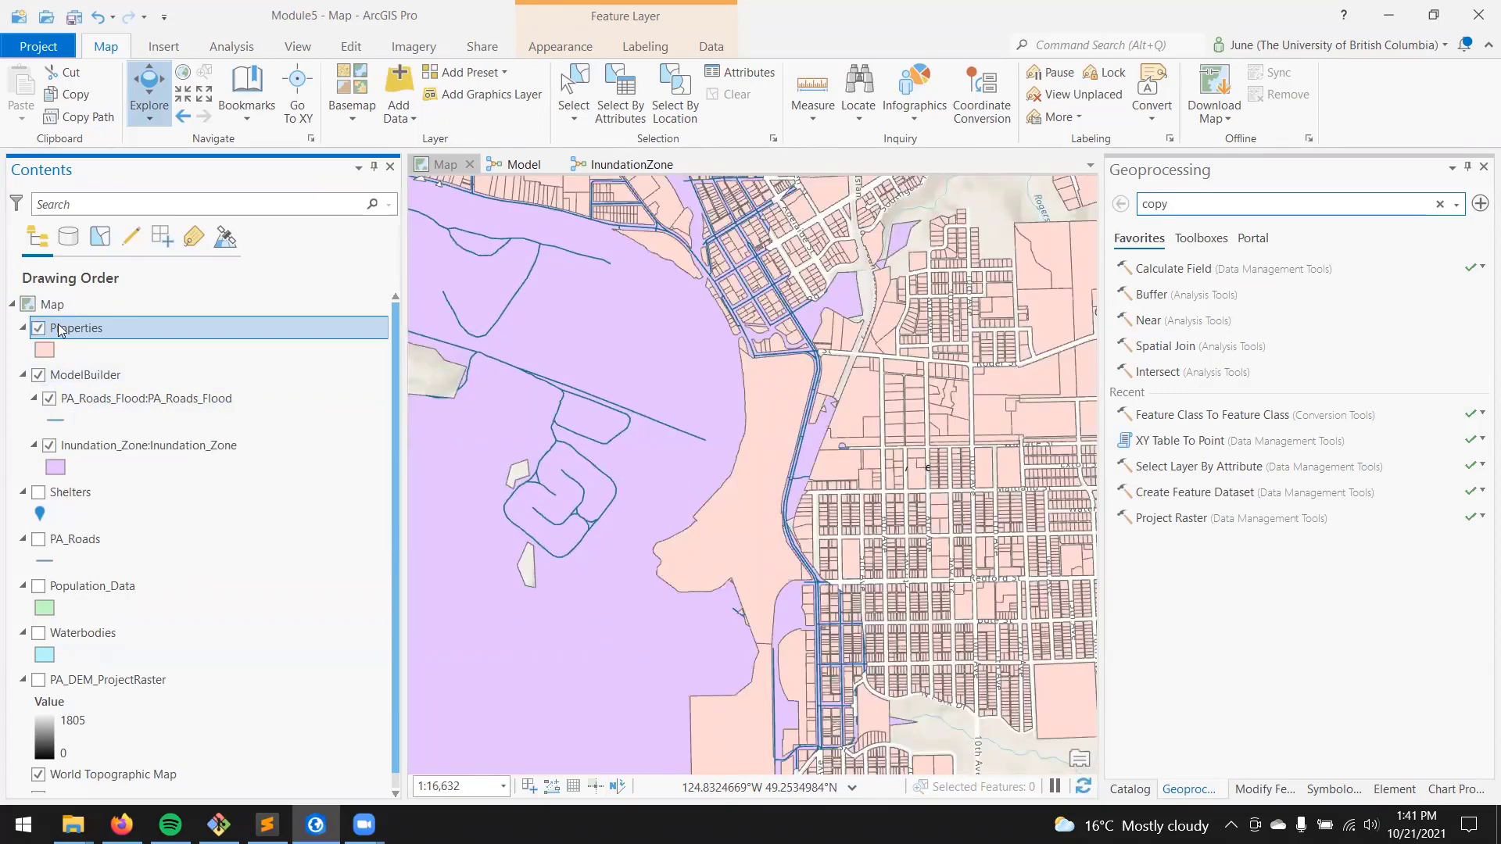
drag(65, 328, 130, 480)
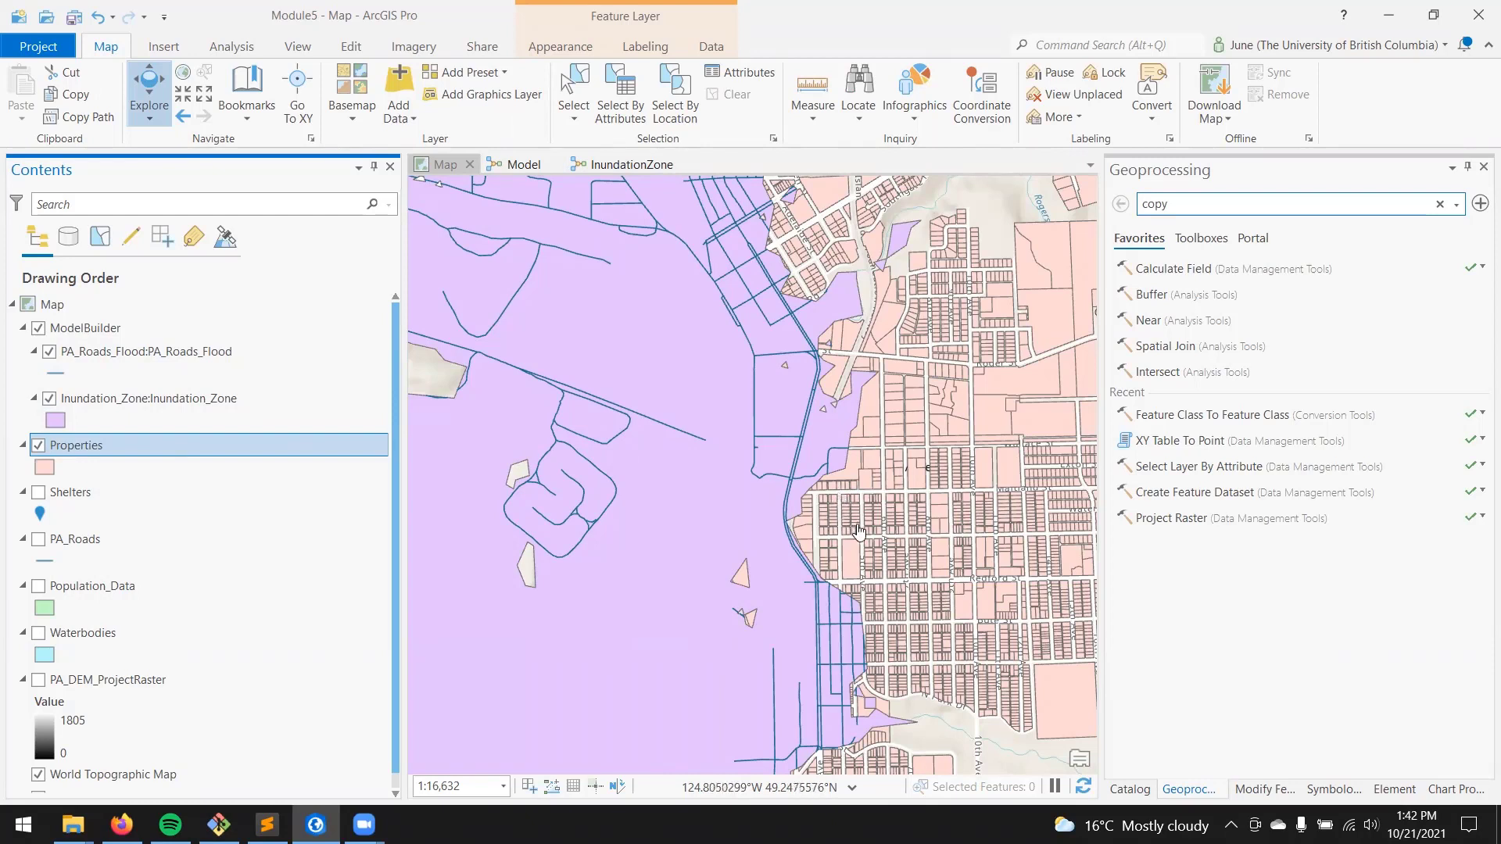
click(39, 446)
click(38, 445)
scroll(858, 268, up, 4)
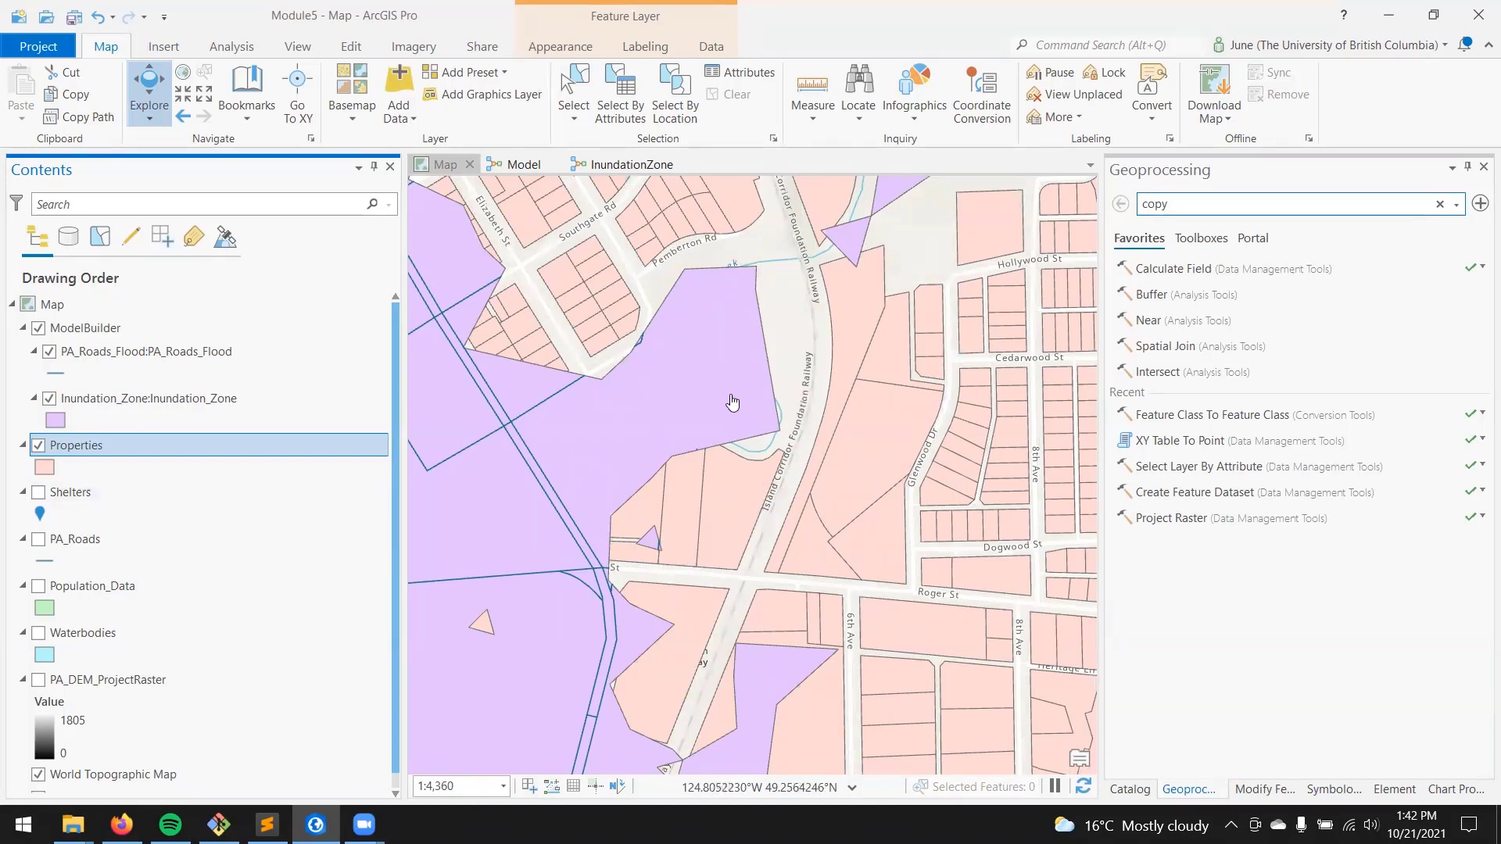
scroll(733, 402, down, 5)
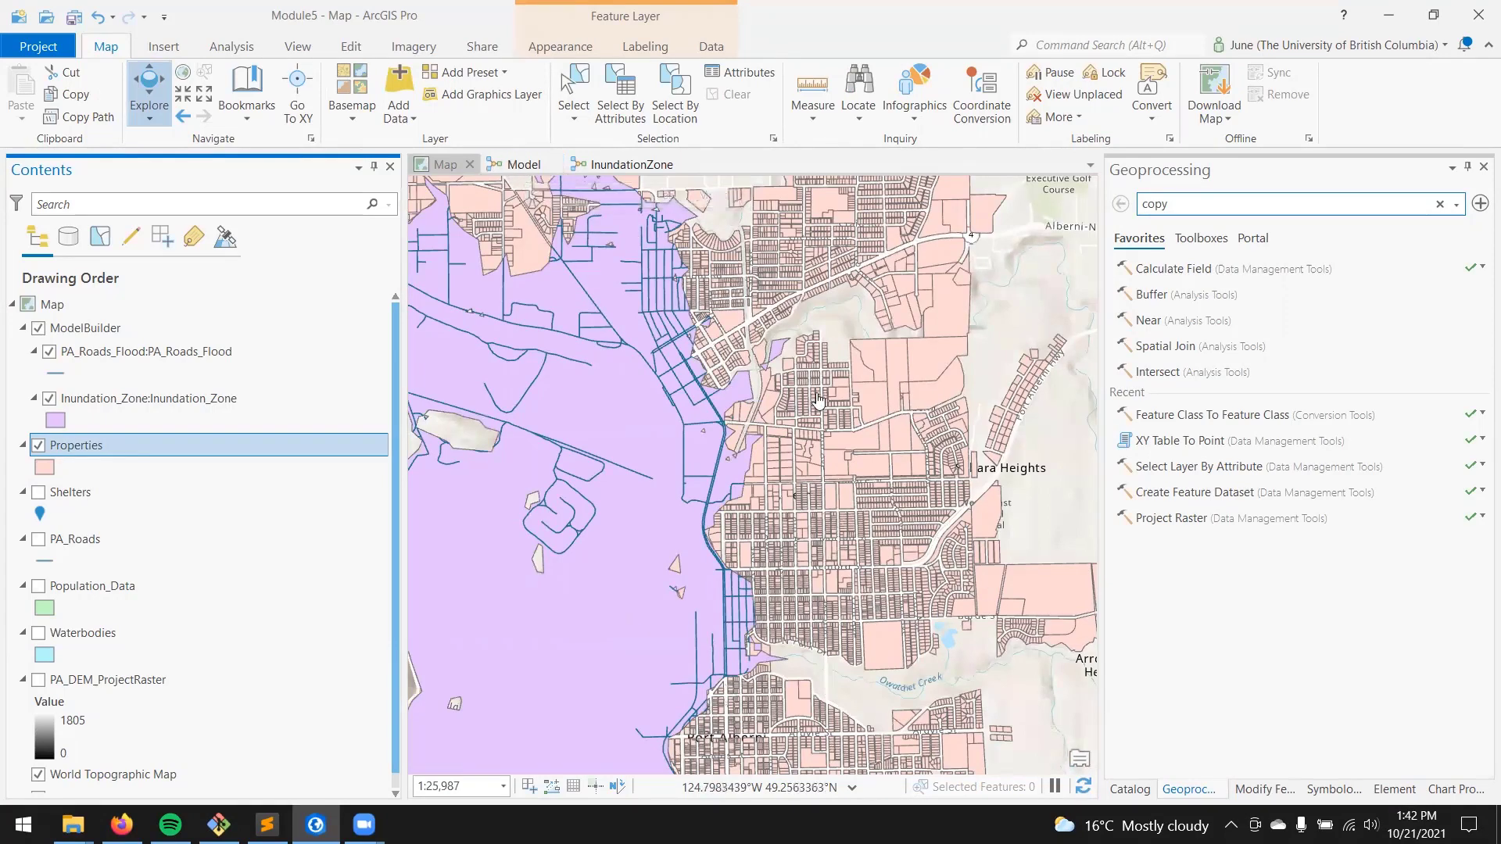
Step: Add the Select Layer By Location tool and the Properties layer to the model
click(516, 165)
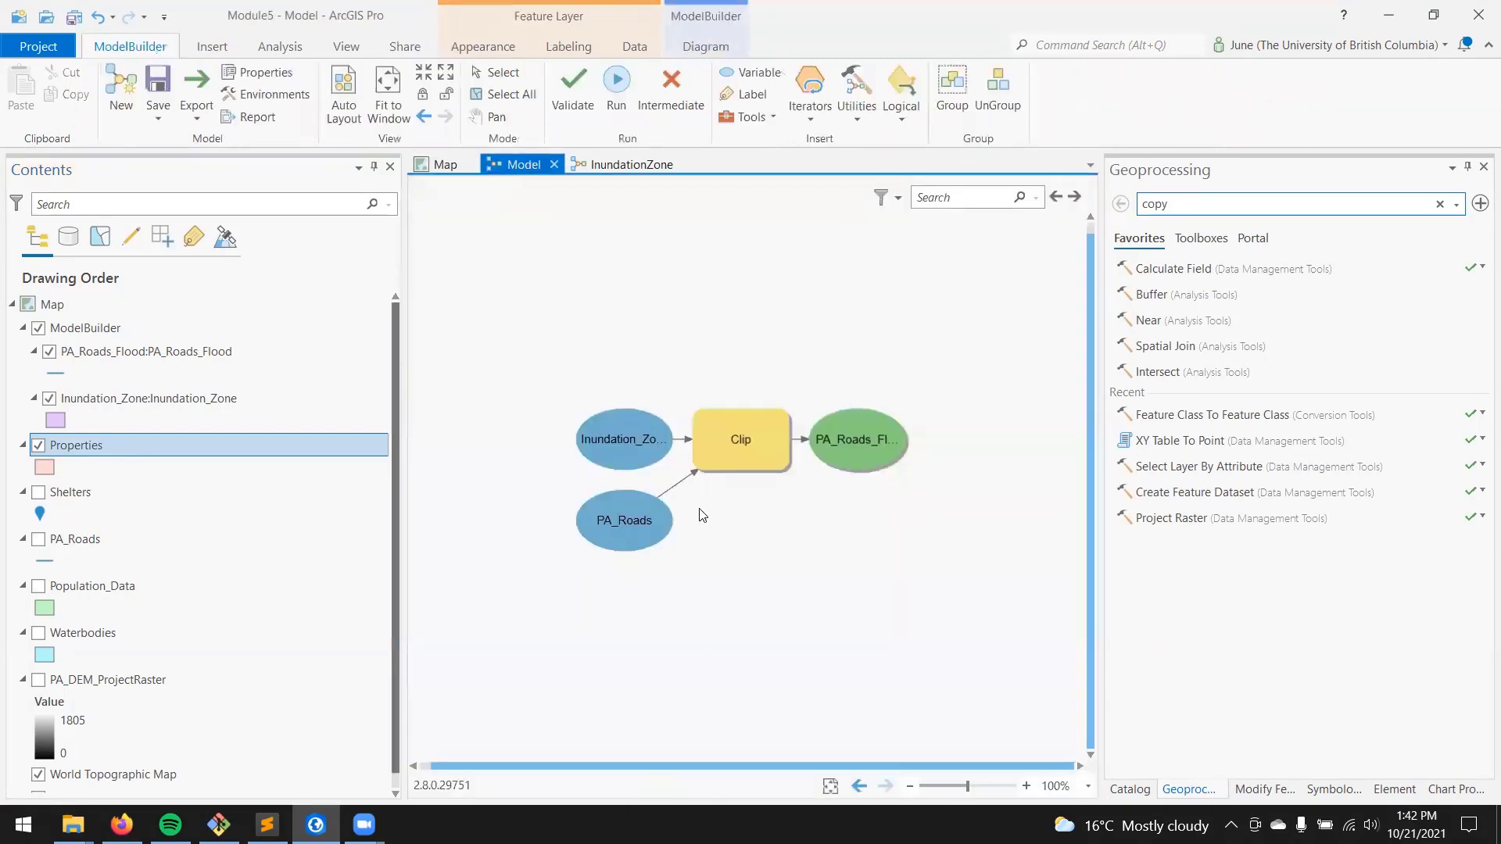
click(1183, 201)
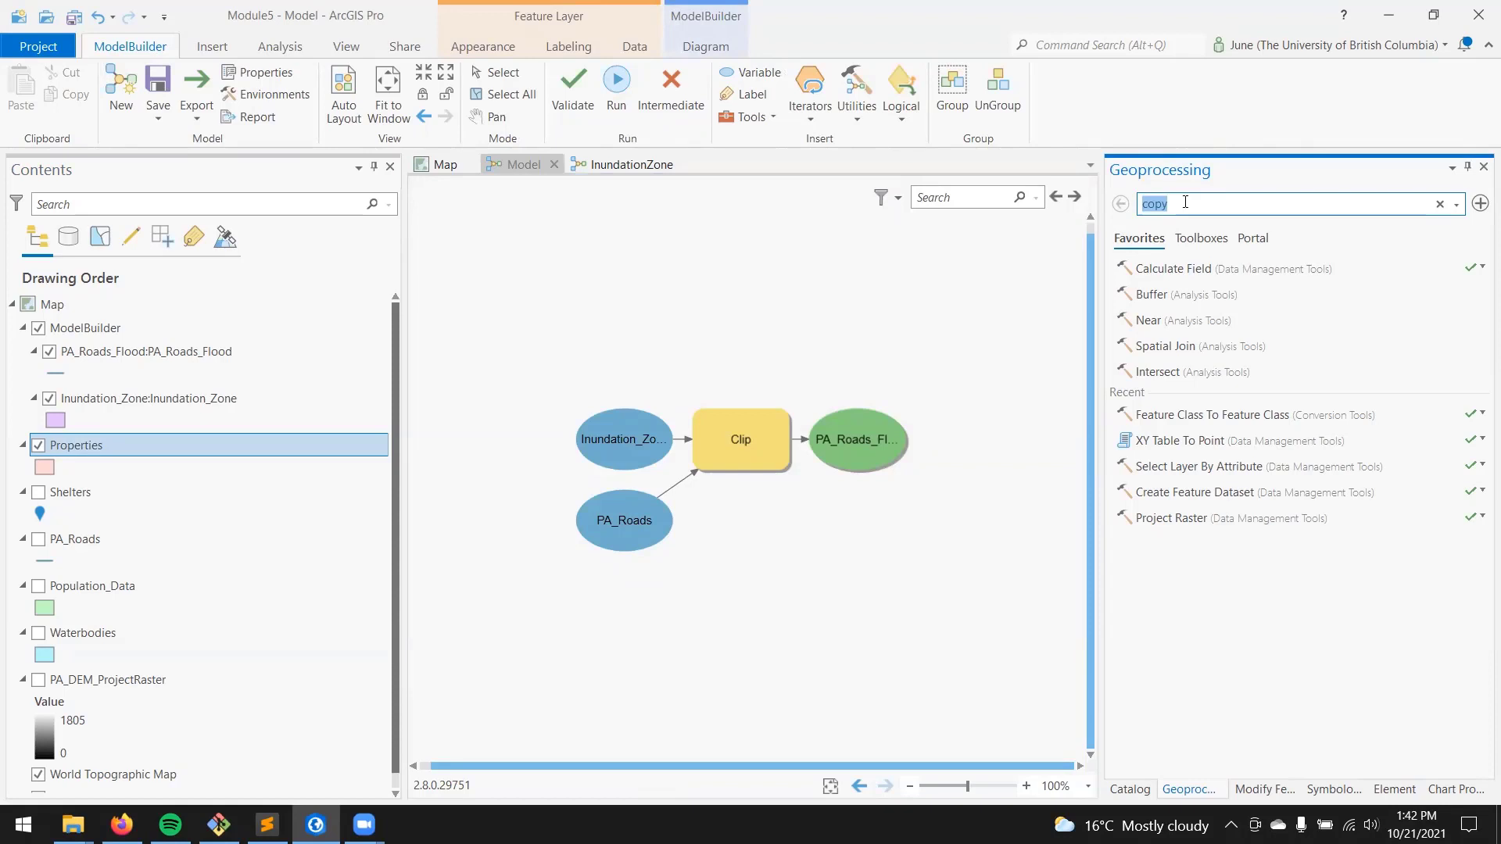
text(select by)
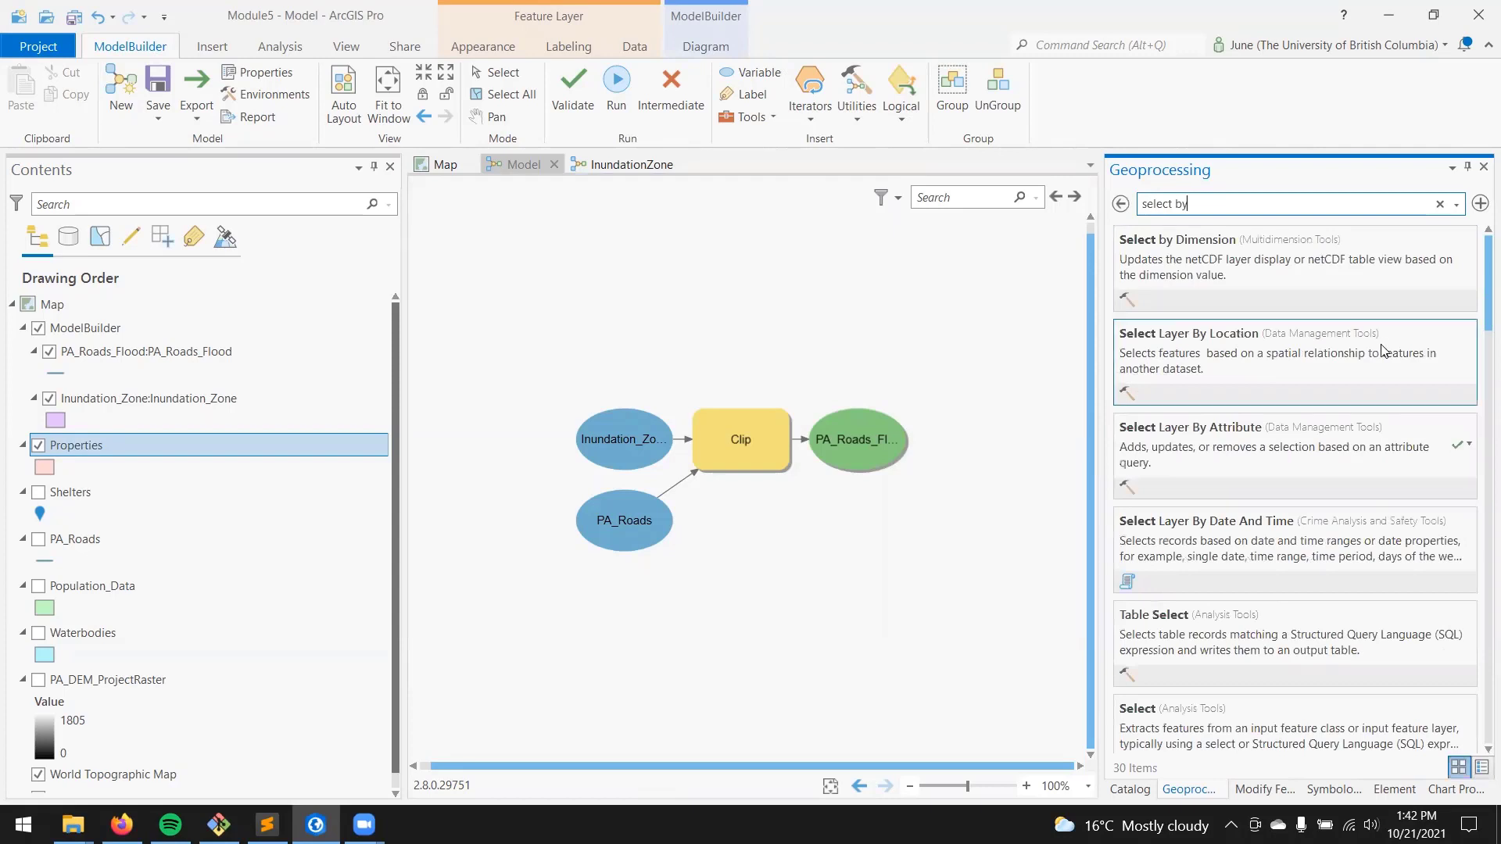
drag(1286, 344, 877, 614)
scroll(774, 505, down, 2)
scroll(772, 565, down, 1)
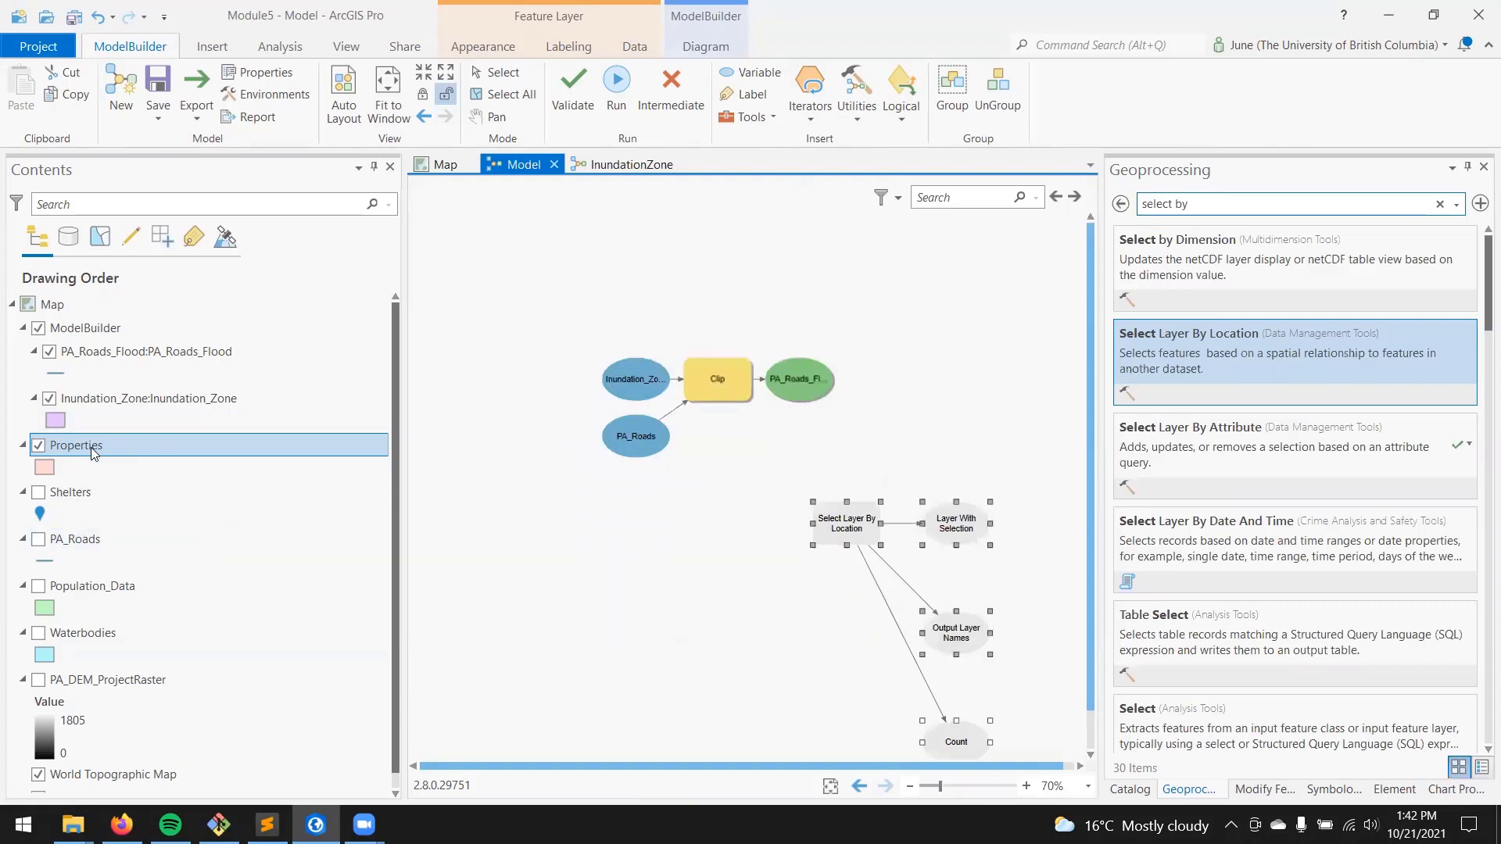
drag(90, 456, 658, 579)
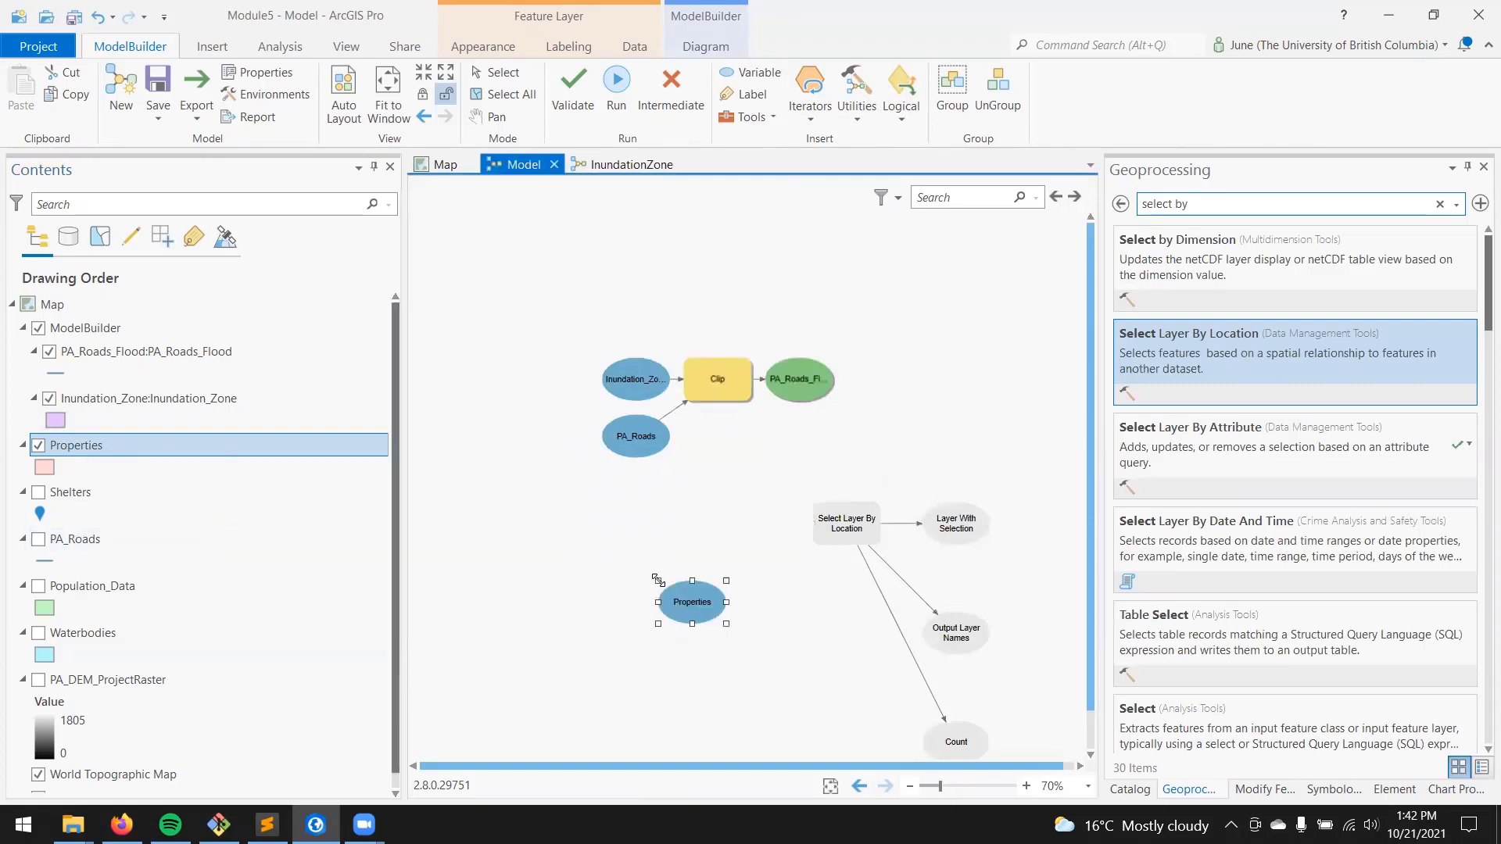
mouse_move(833, 529)
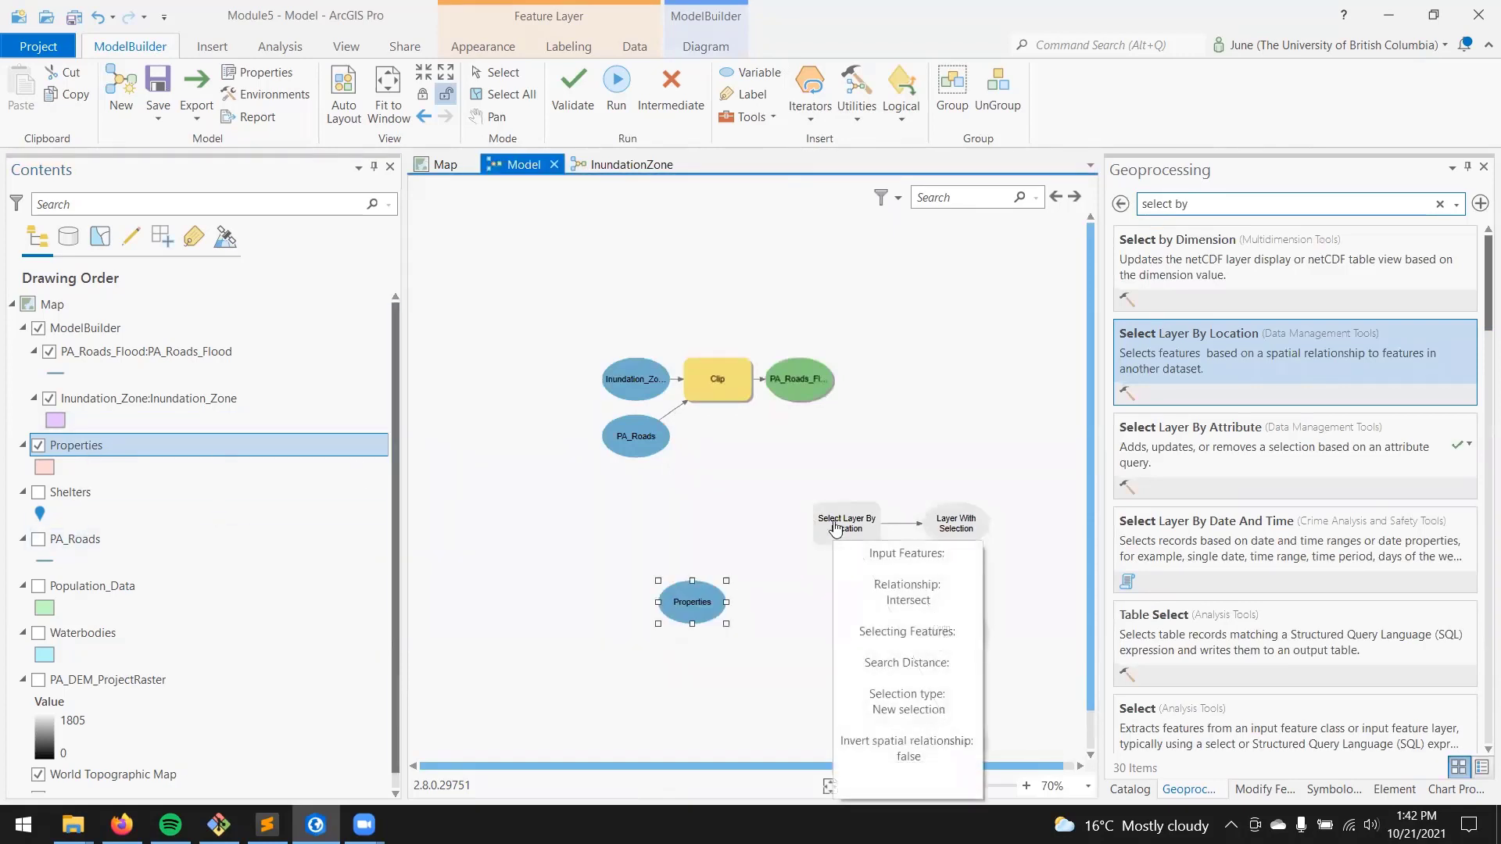
Step: Configure Select Layer By Location with Properties:2 as input, the Intersect relationship and the Inundation_Zone model variable as selecting features
double_click(835, 529)
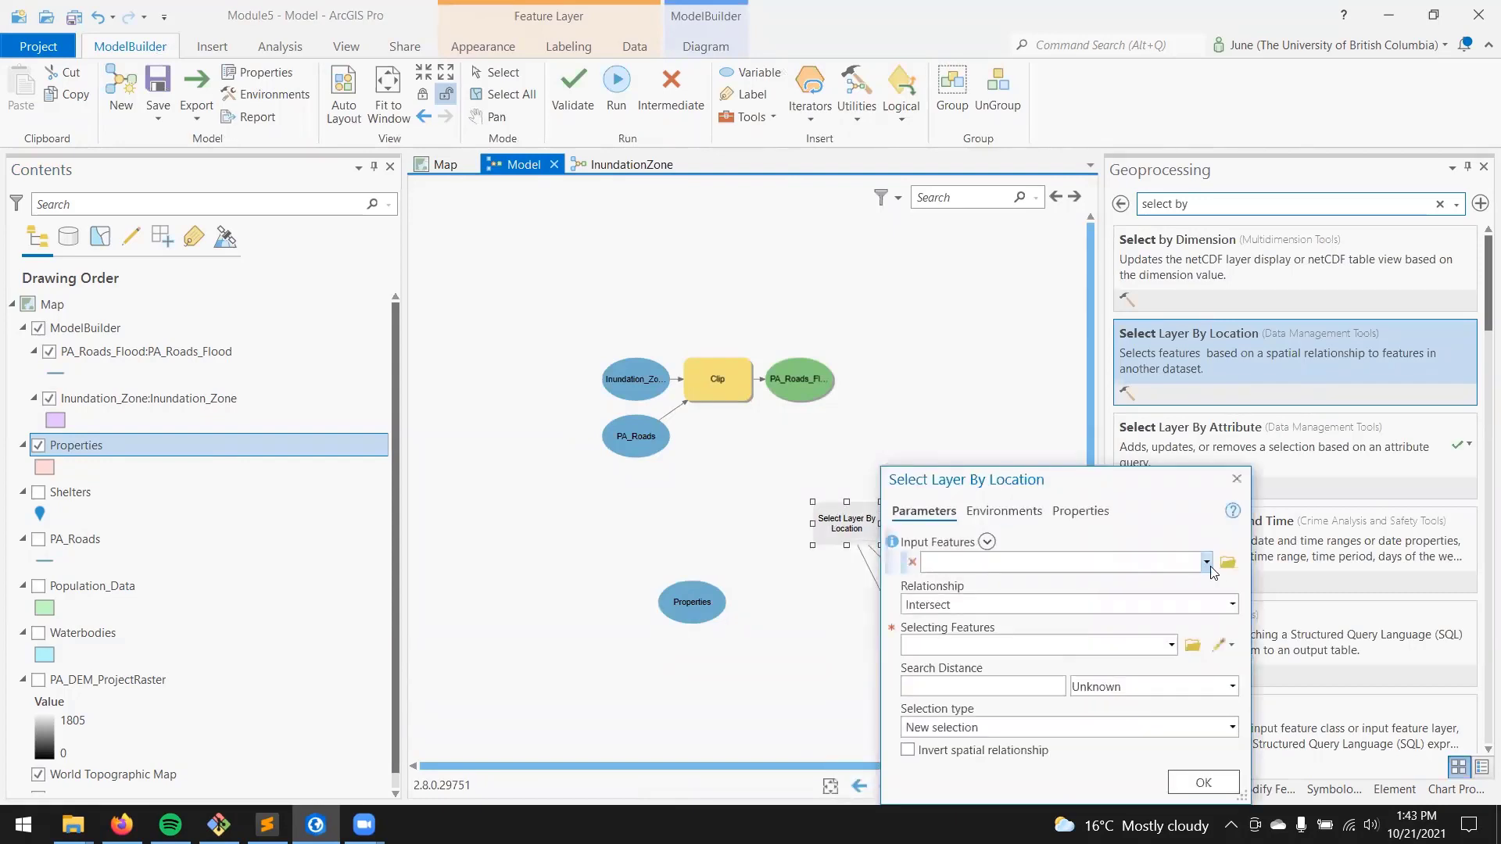
click(1206, 563)
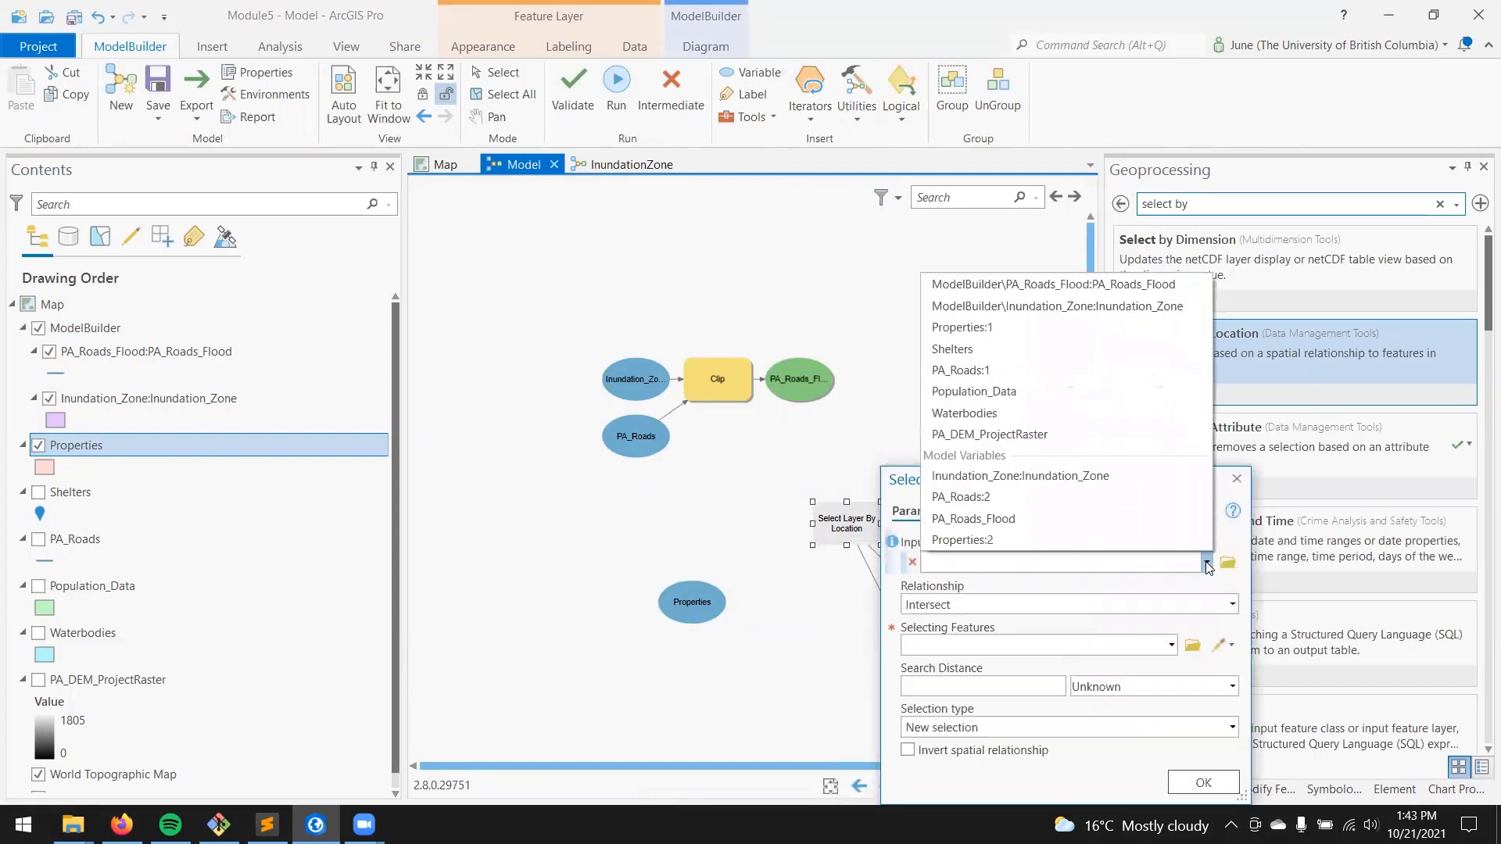
click(963, 540)
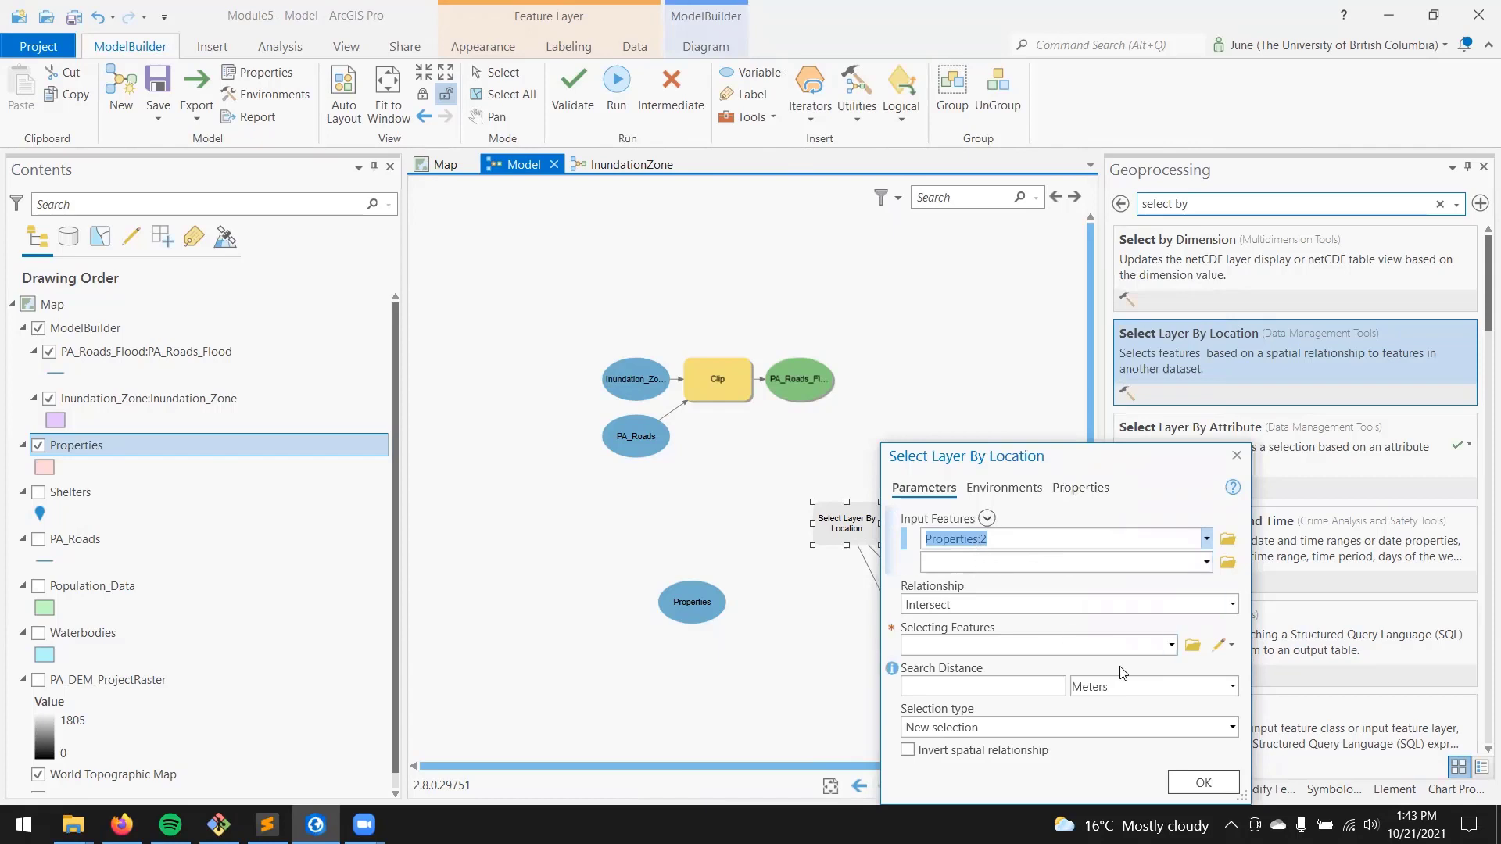
click(1170, 646)
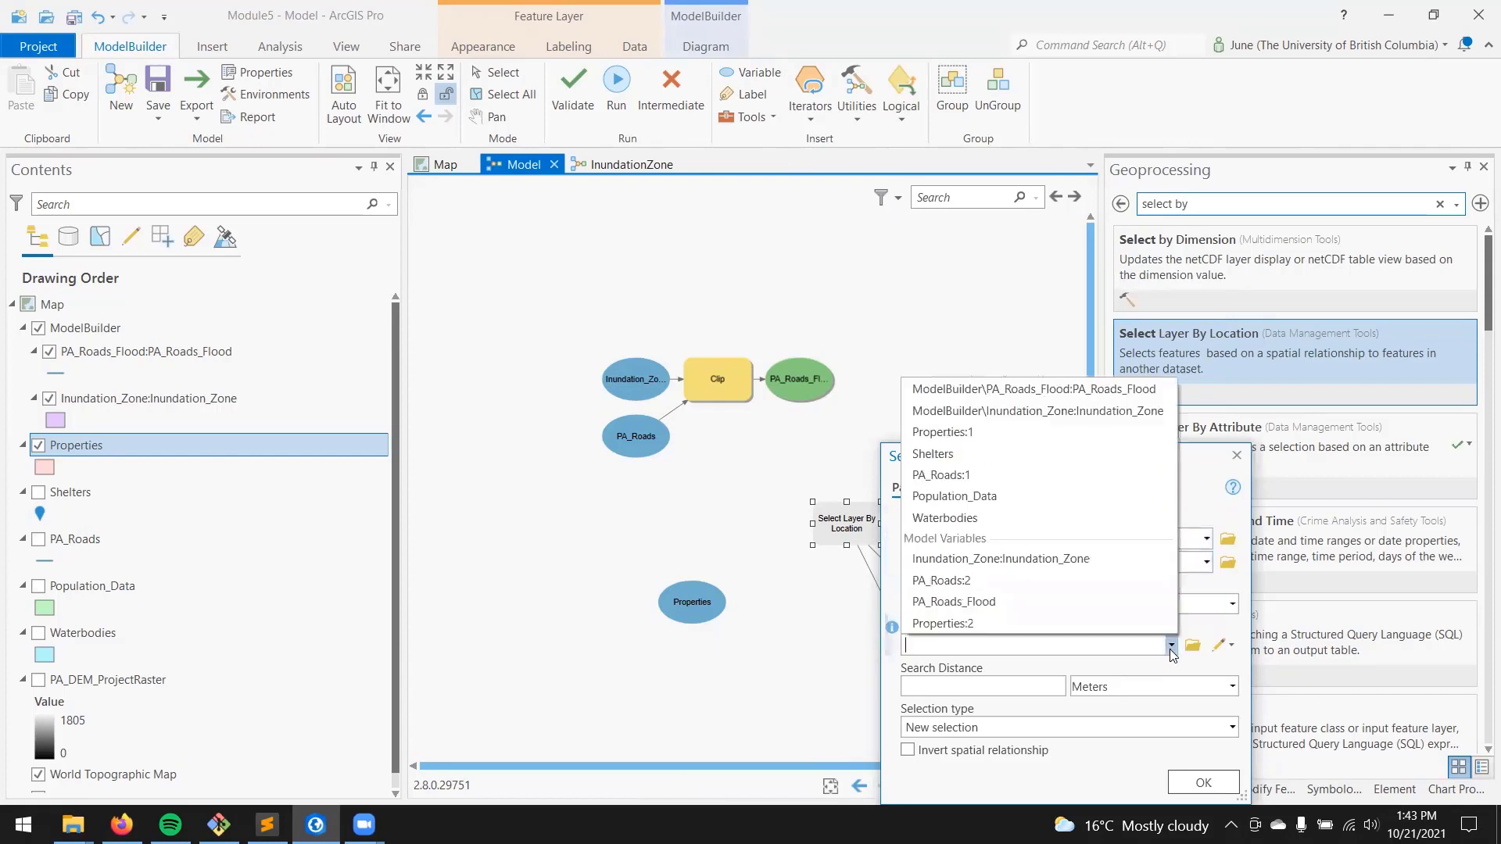
click(1088, 559)
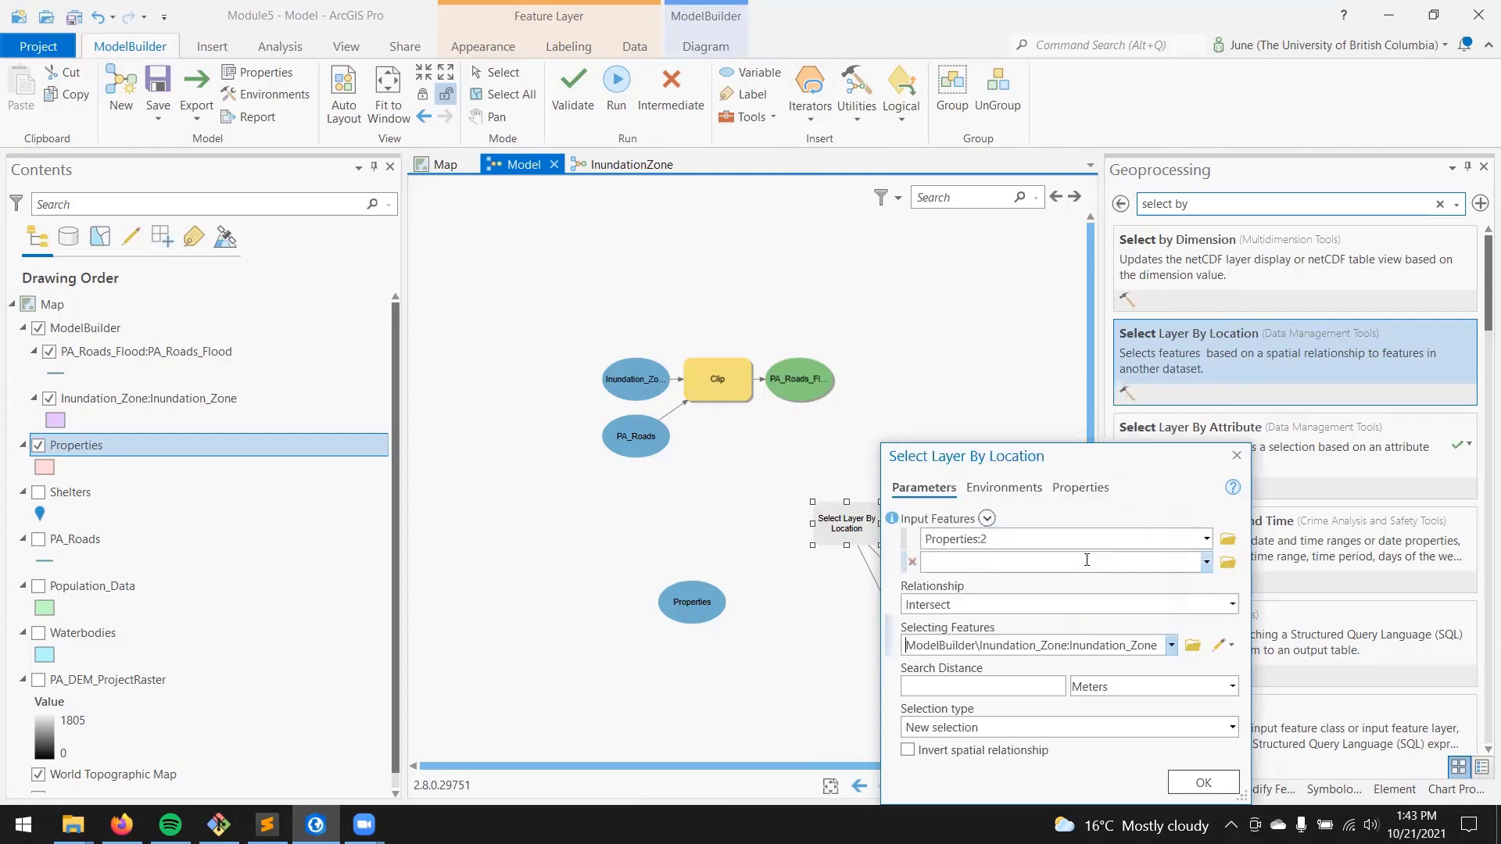
click(1158, 604)
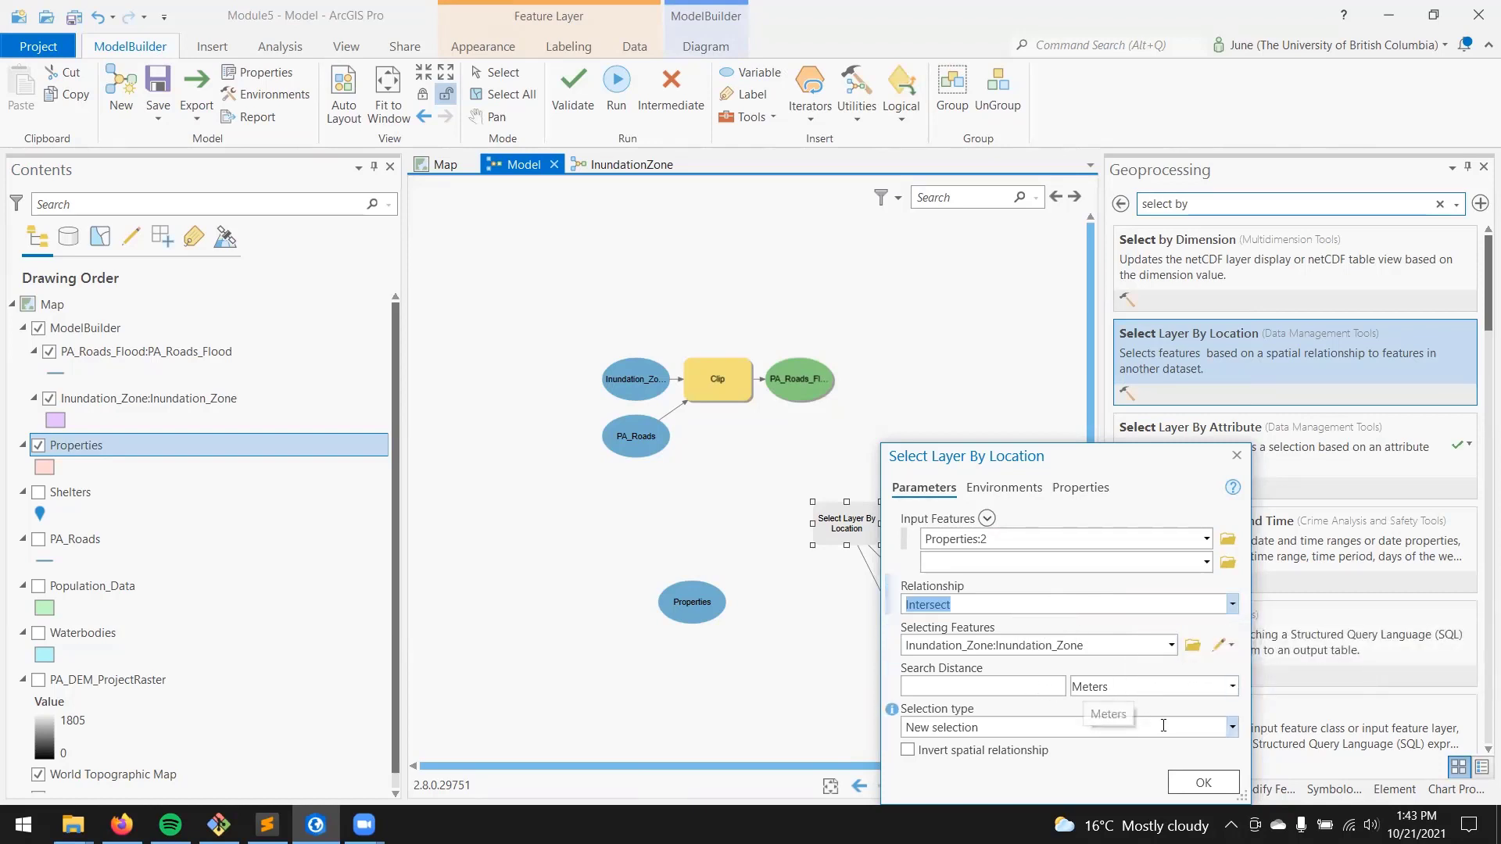
click(1202, 783)
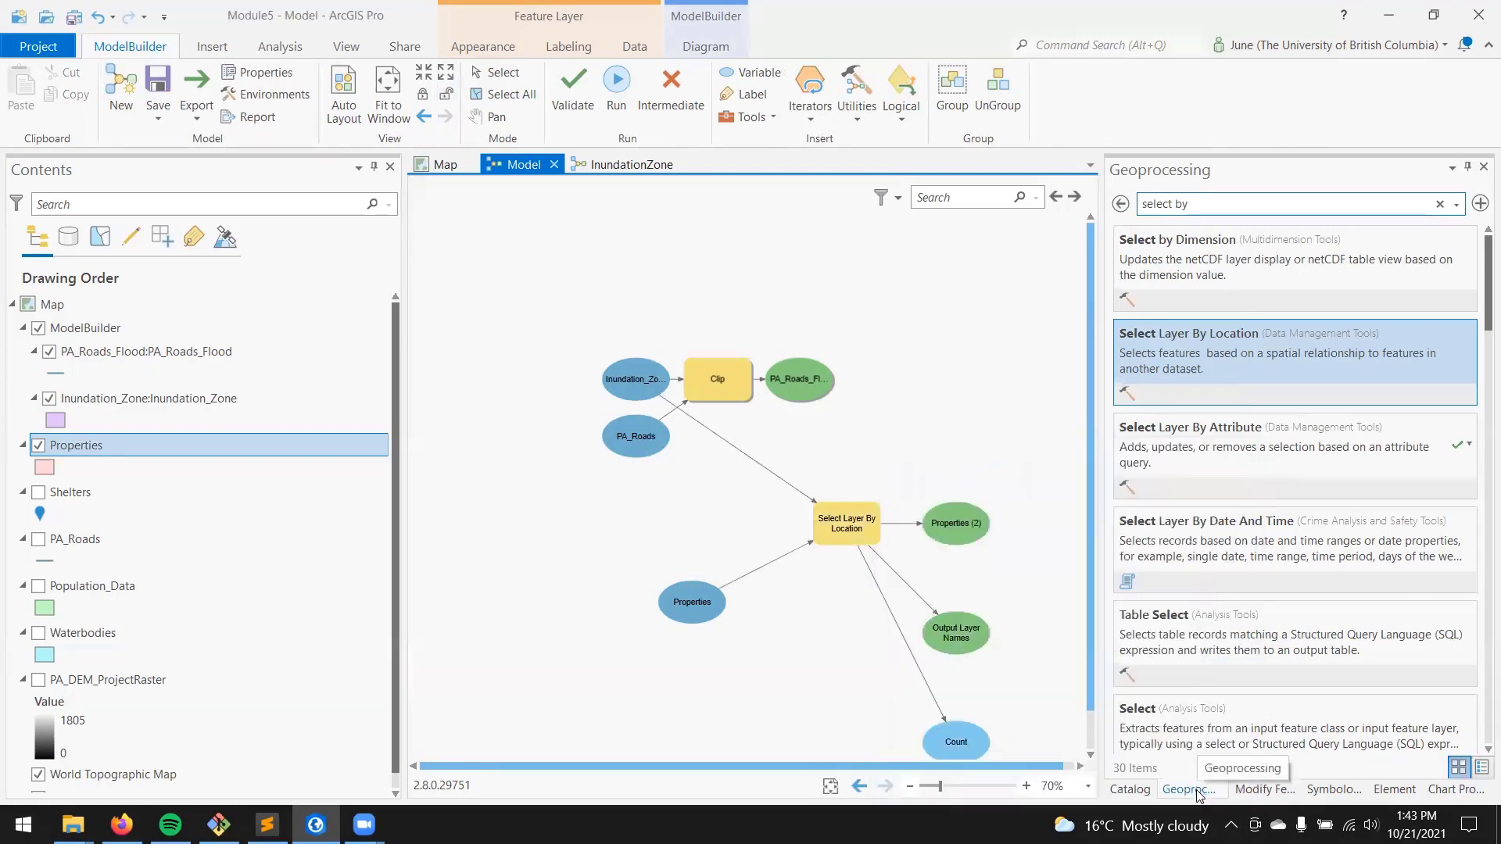
Step: Arrange the model elements automatically, run the model and dismiss its progress dialog
click(342, 90)
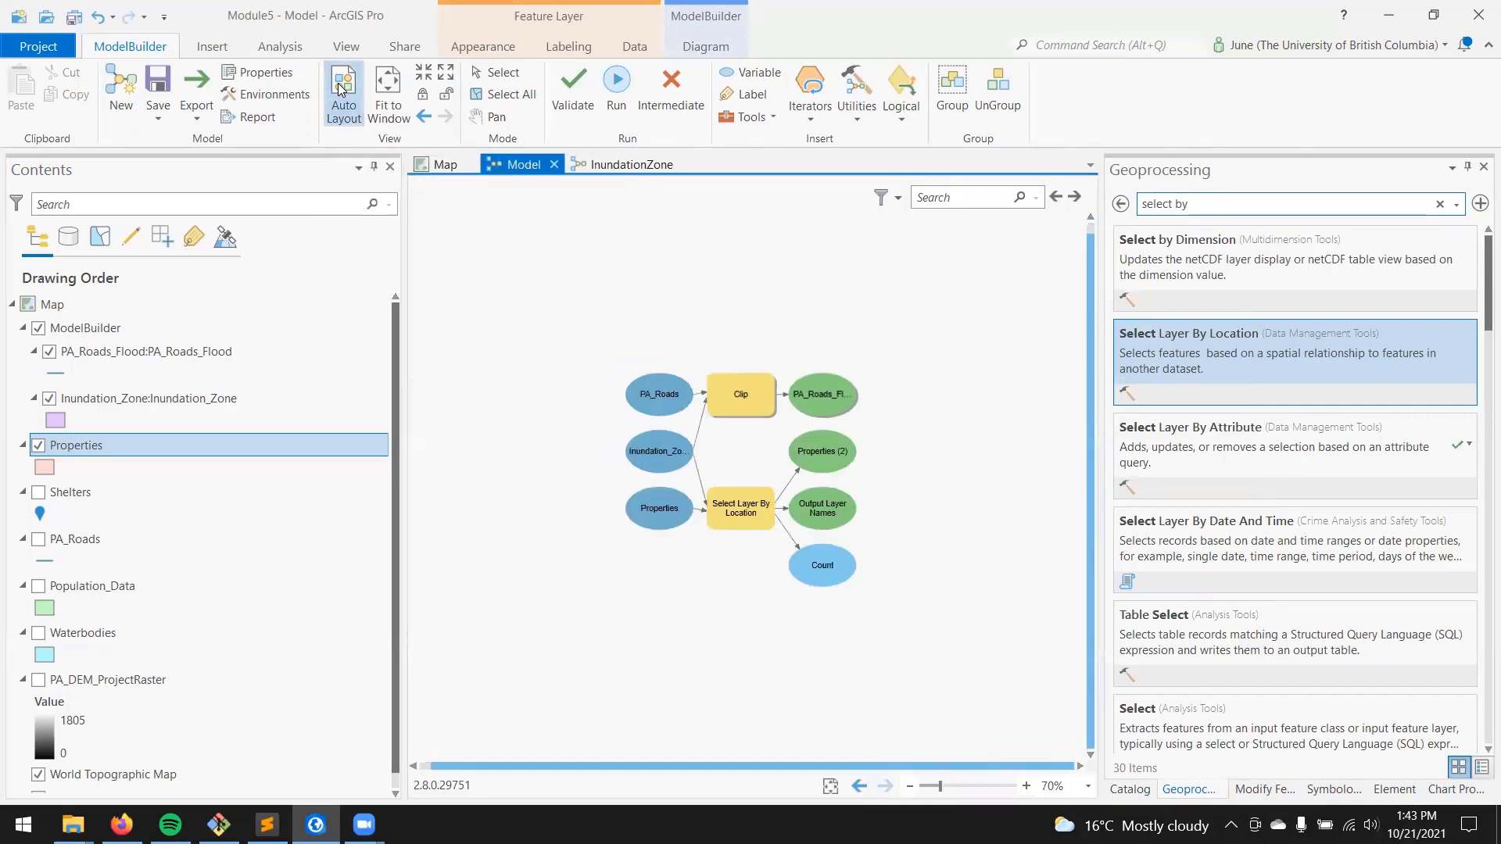
click(616, 84)
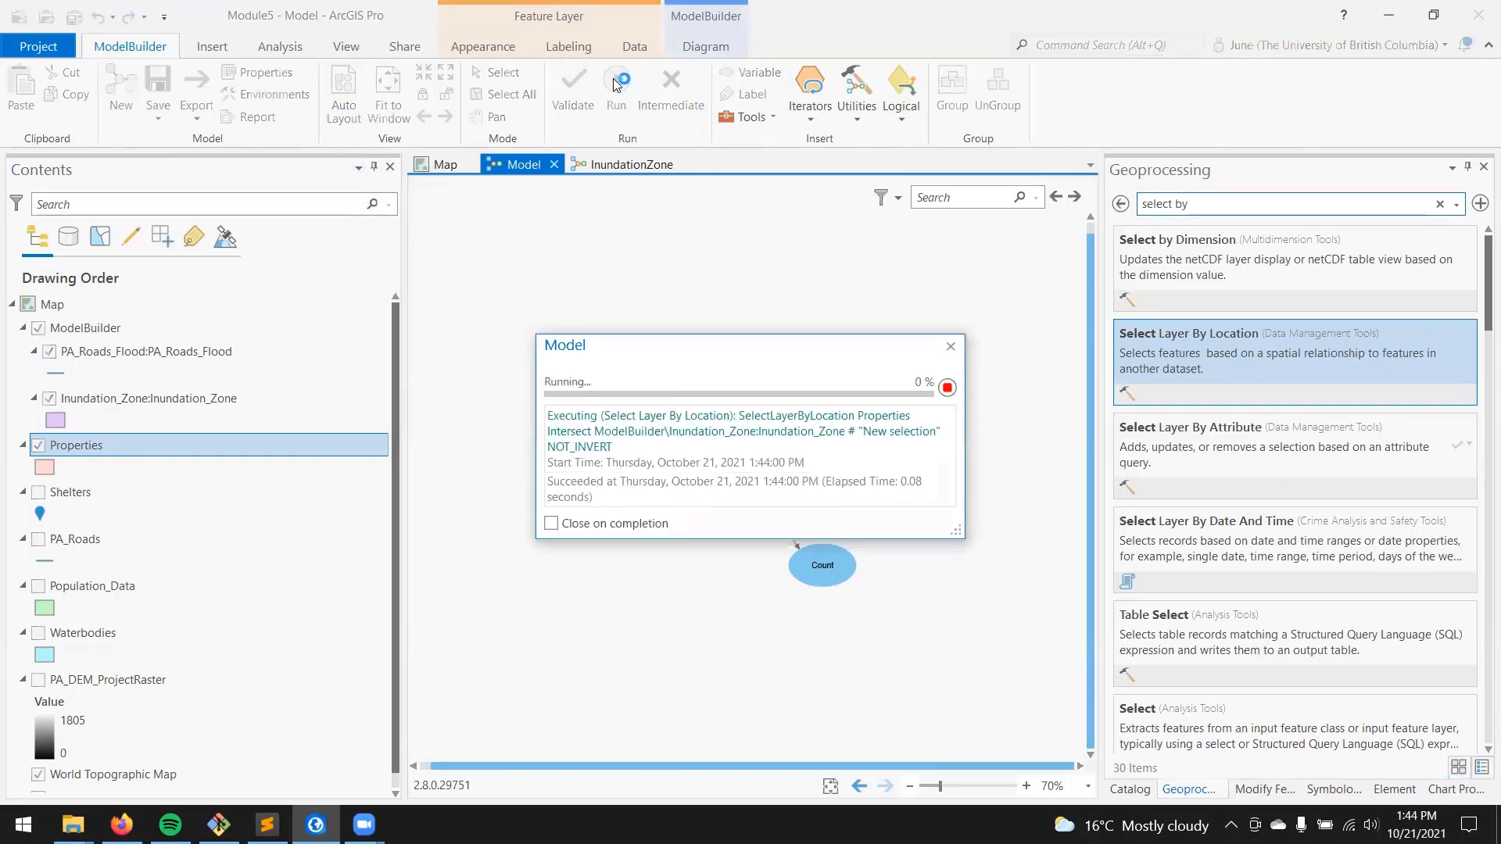
click(951, 347)
Step: Review the selected parcels on the map and in the Properties attribute table, clear the selection and return to the model
click(440, 165)
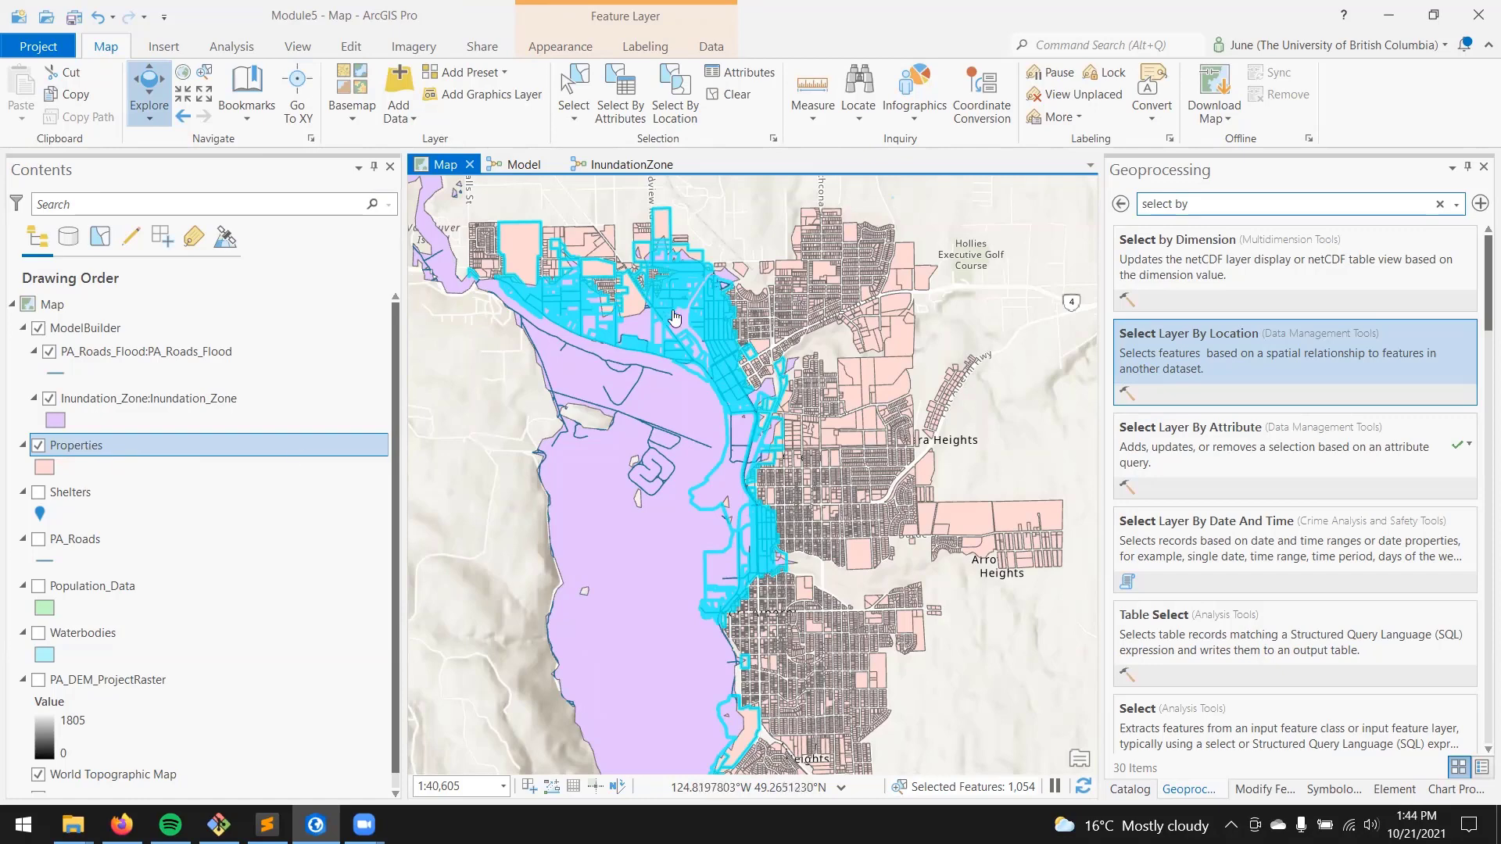
click(117, 443)
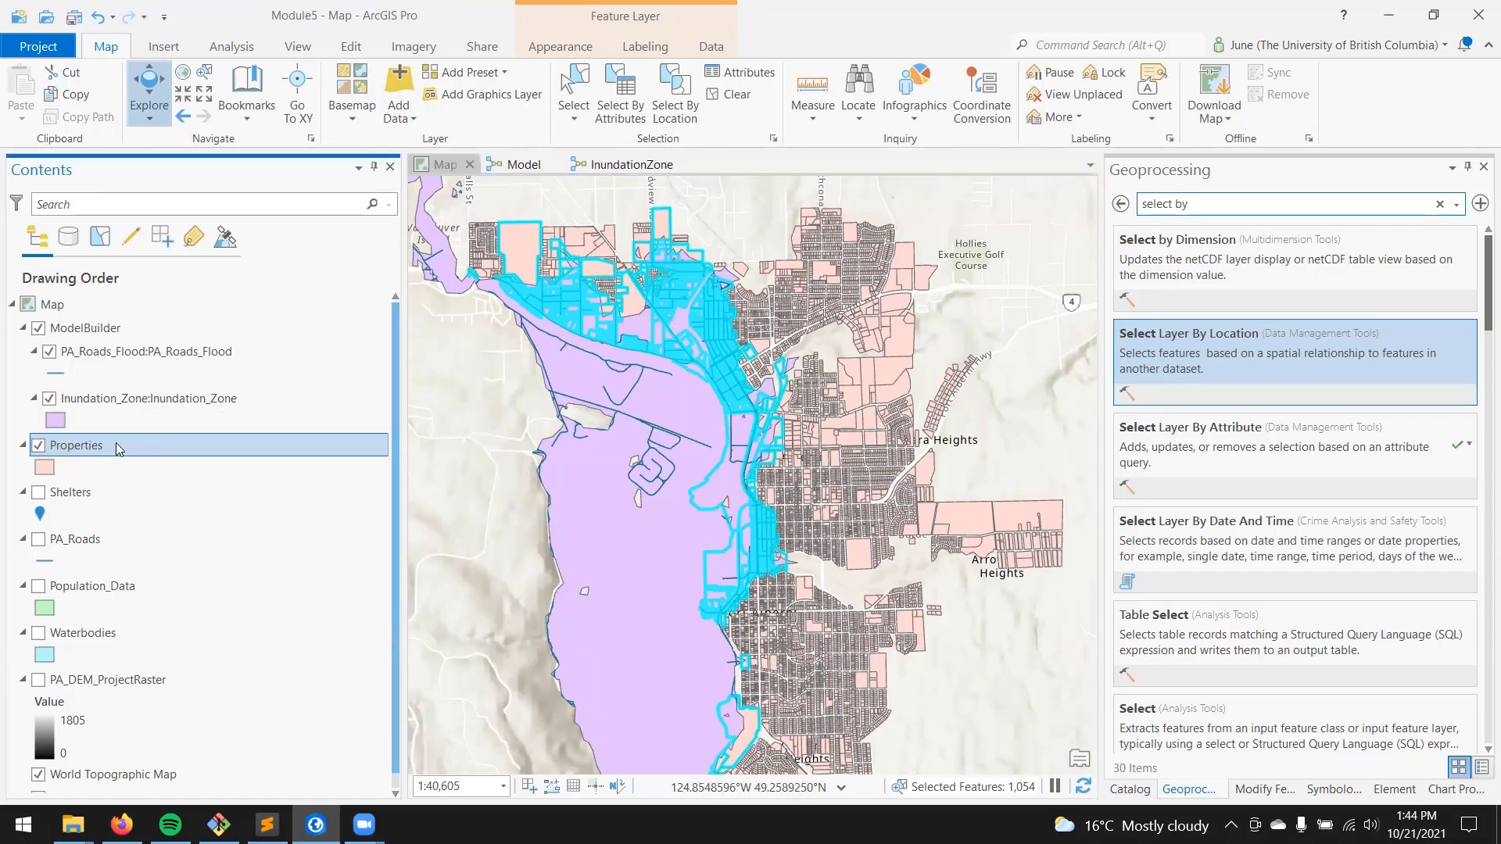
right_click(116, 444)
click(223, 92)
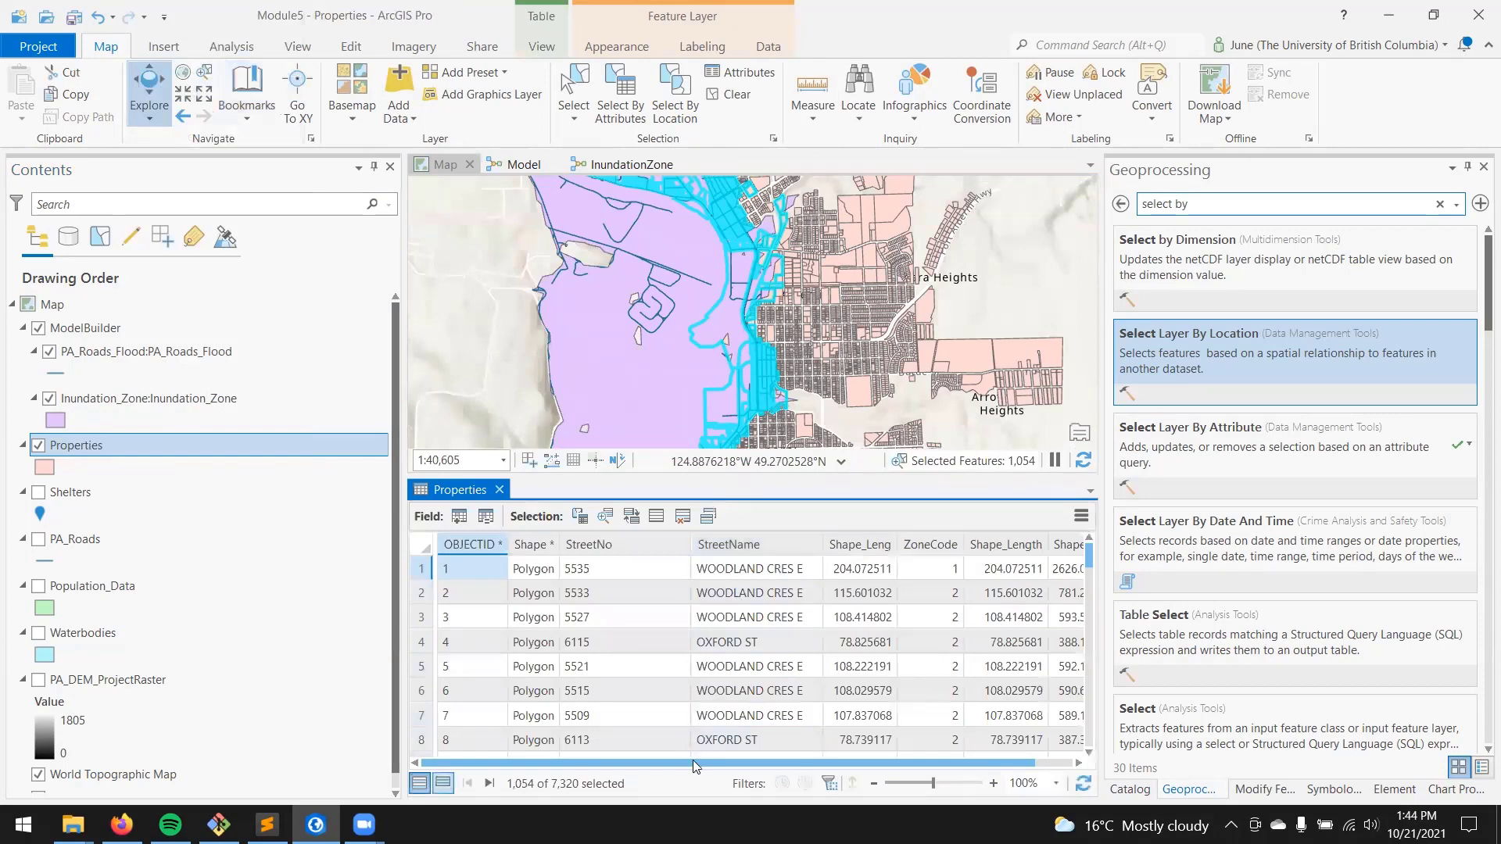
click(745, 100)
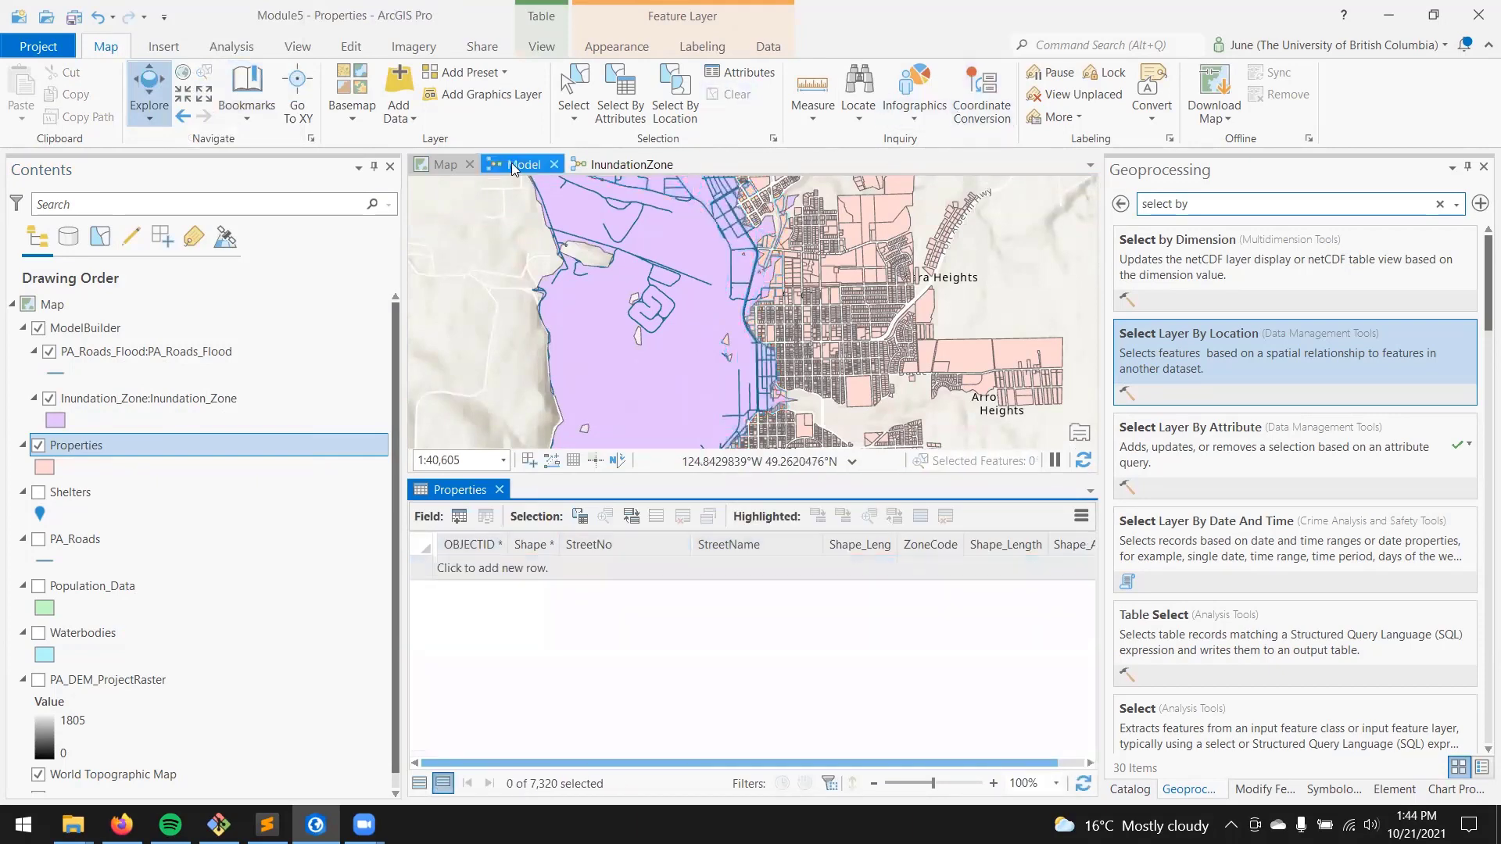
click(511, 165)
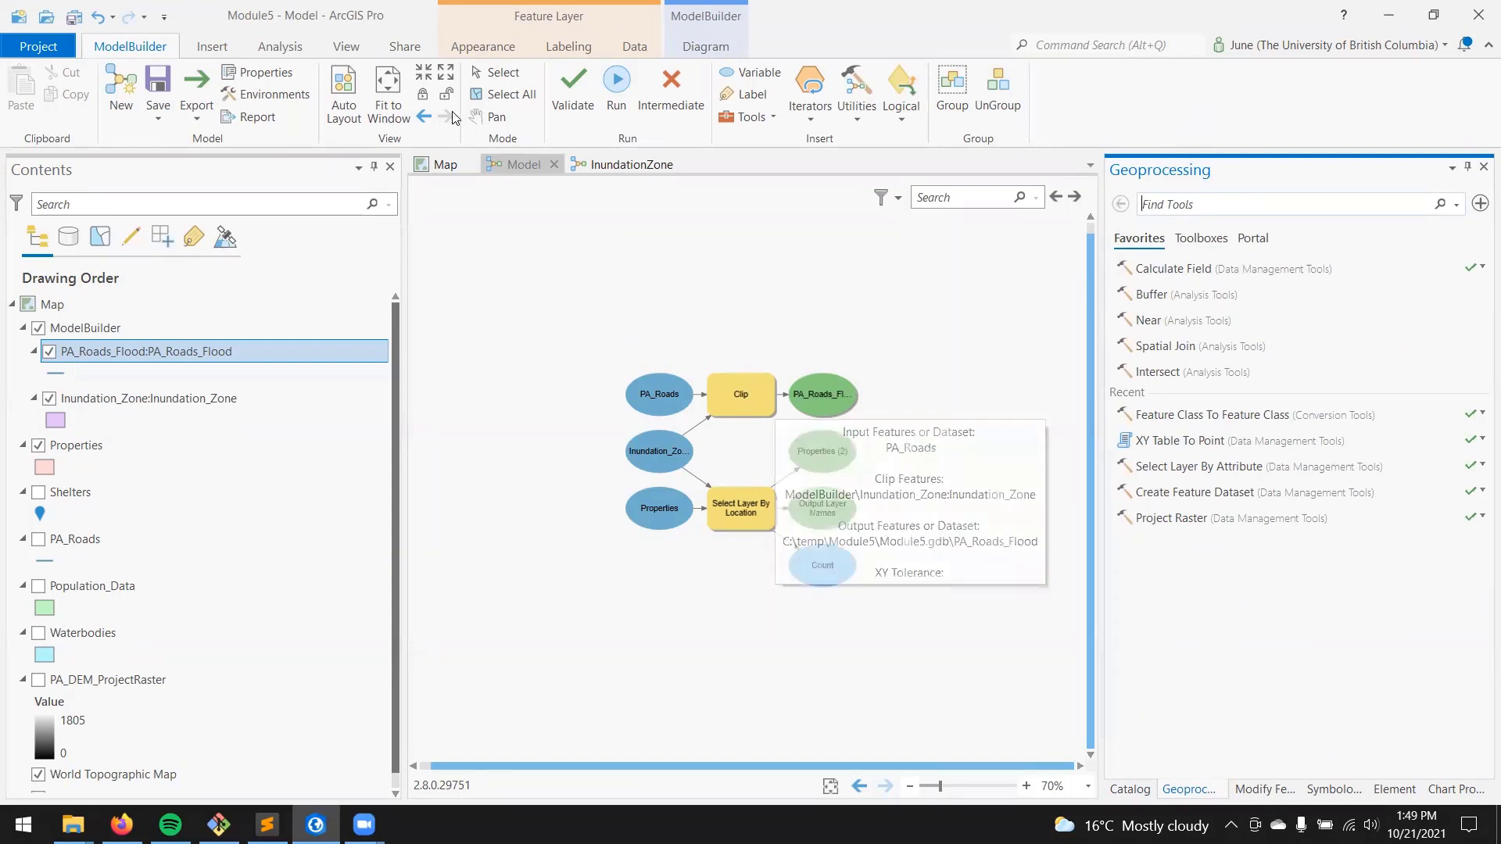
Step: Check the selected parcels on the map and add the Copy Features tool to the model
click(435, 166)
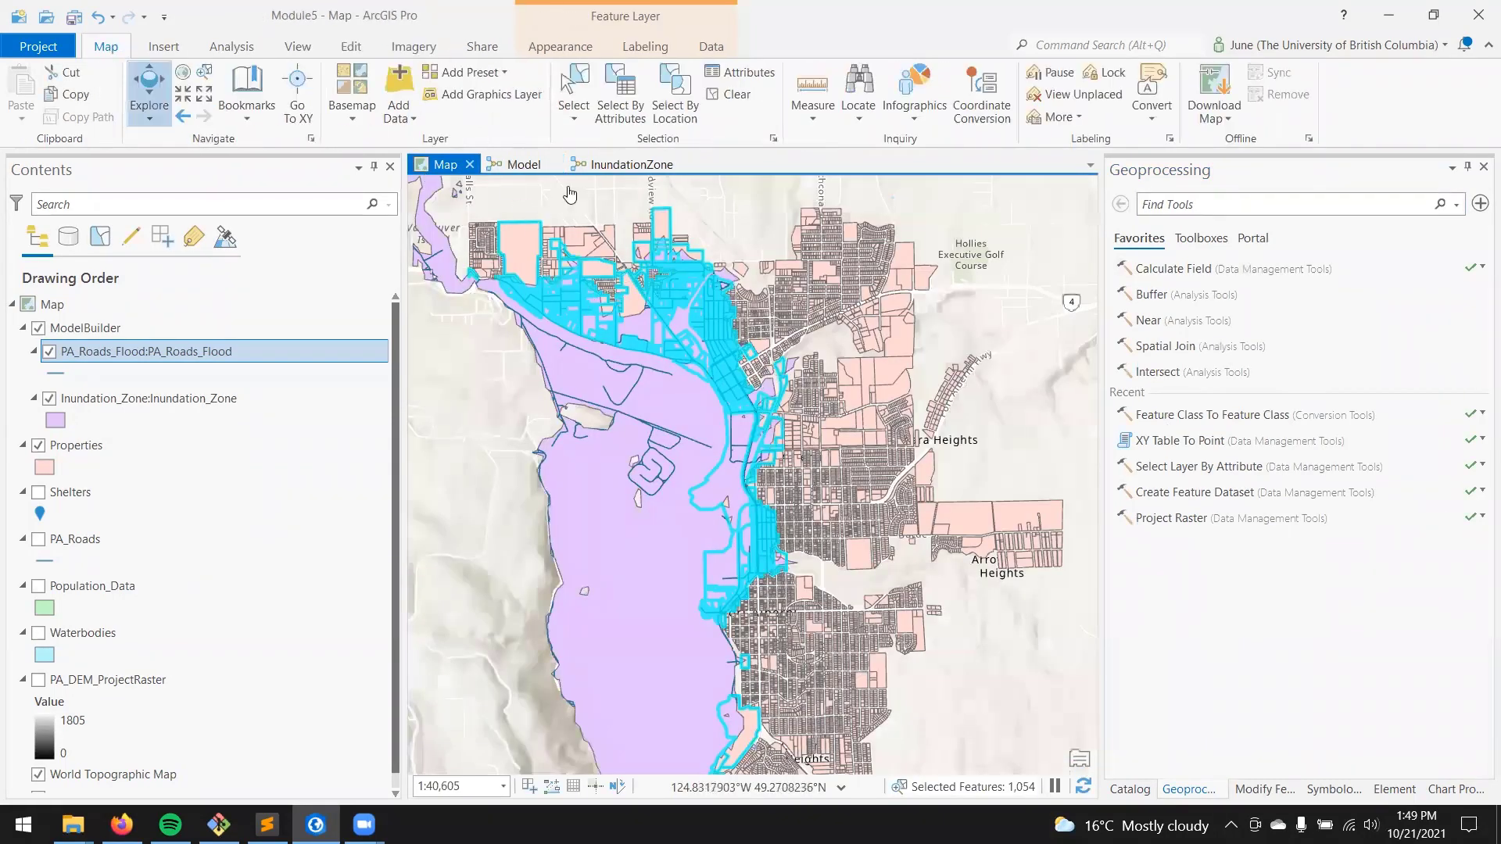
click(516, 166)
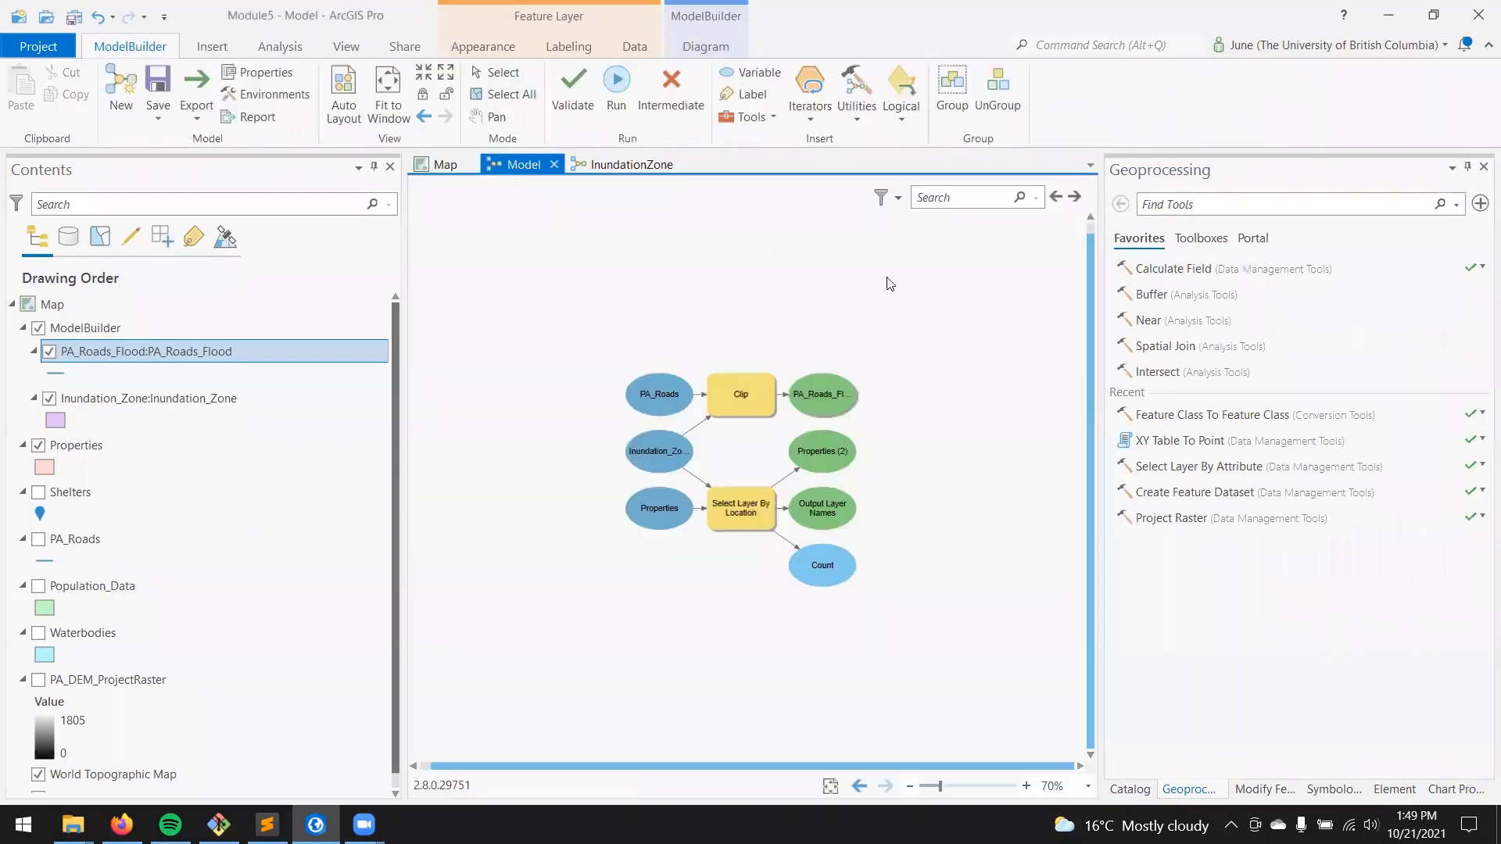
click(1204, 202)
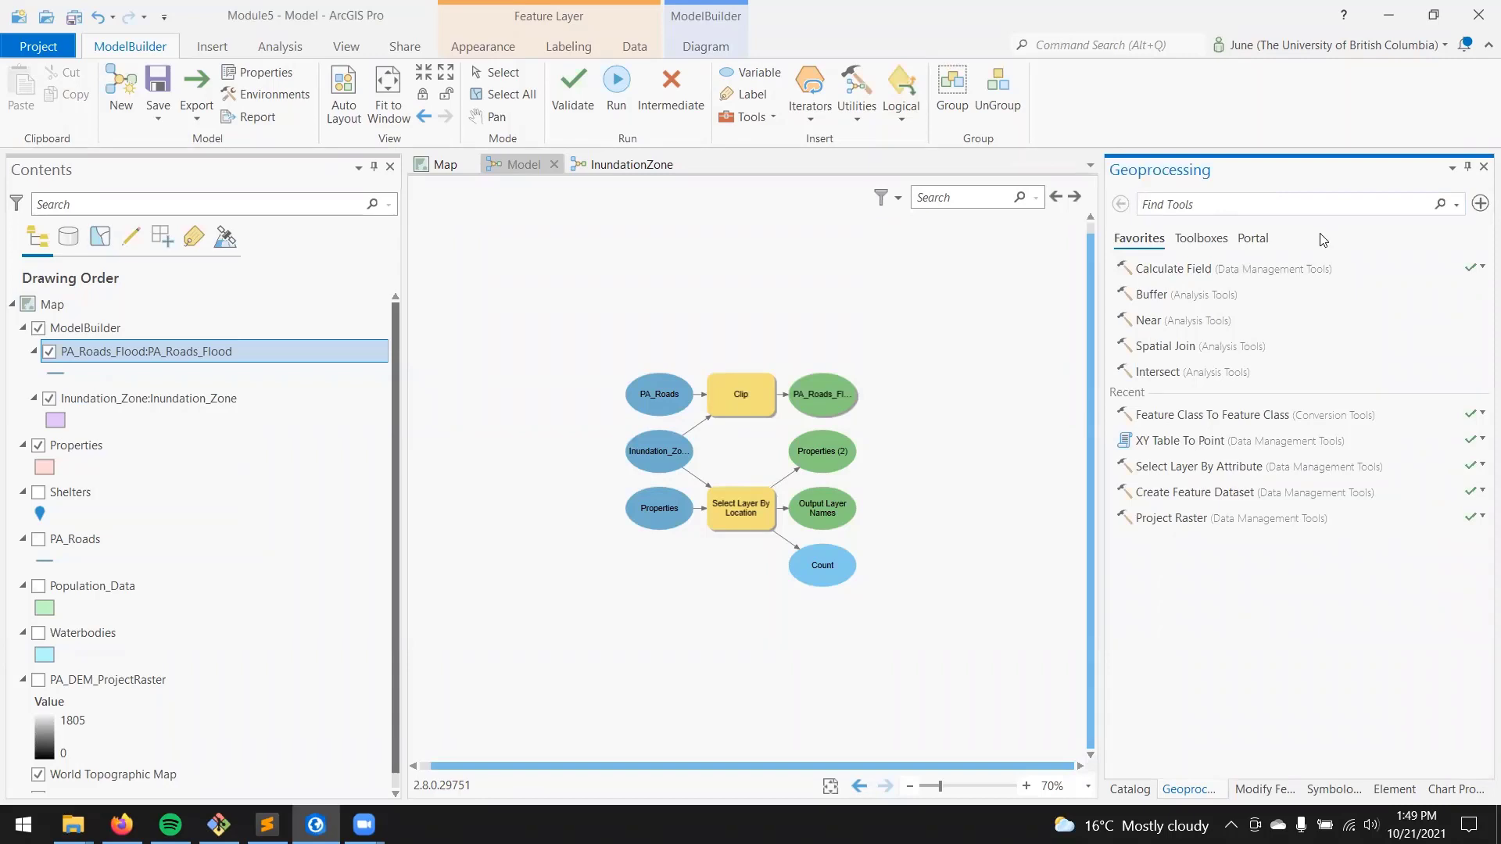
text(copy fe)
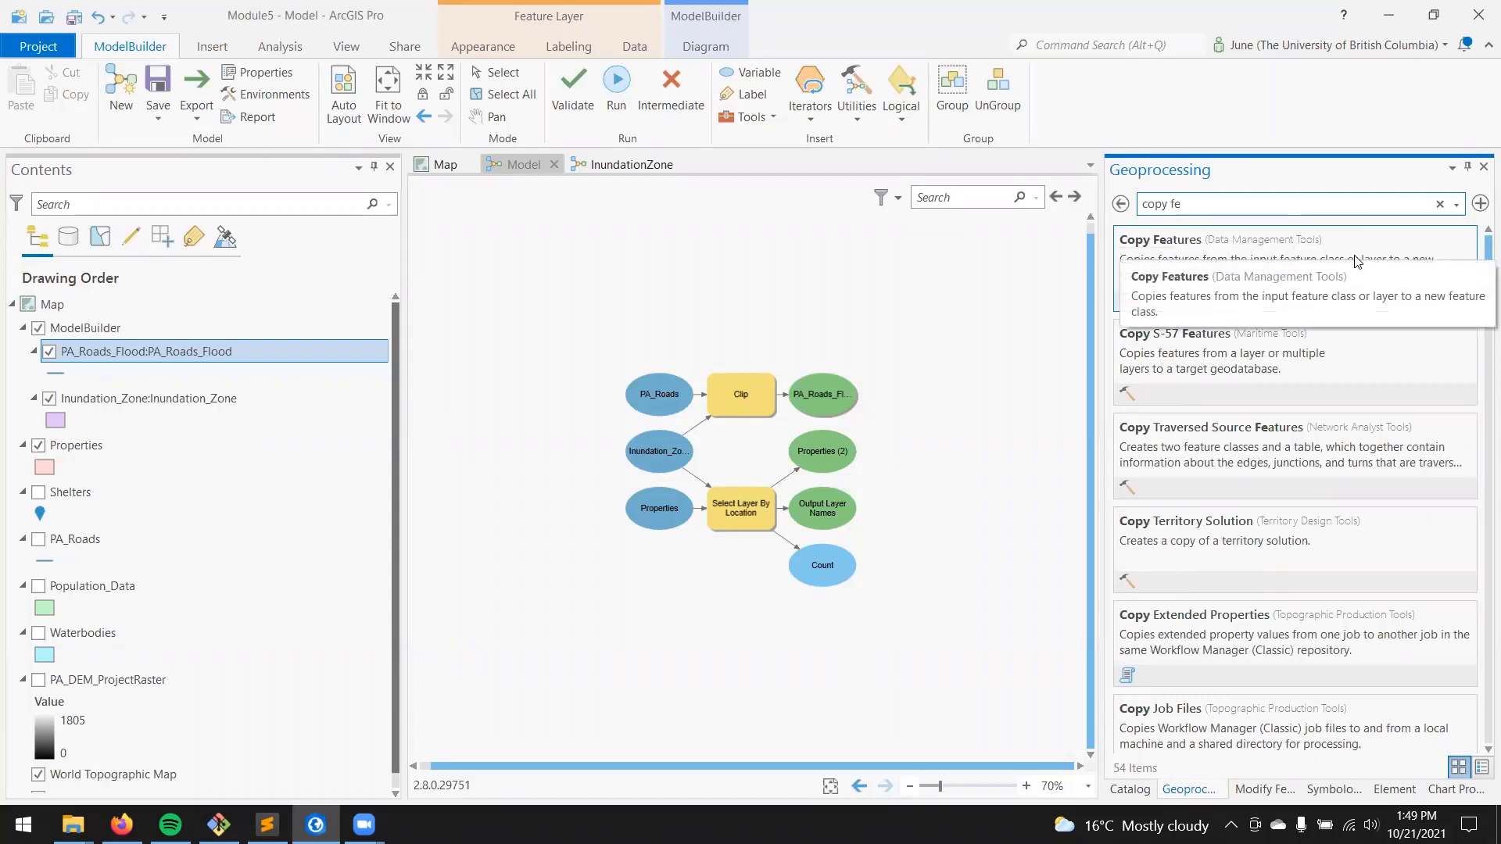
drag(1357, 261, 950, 464)
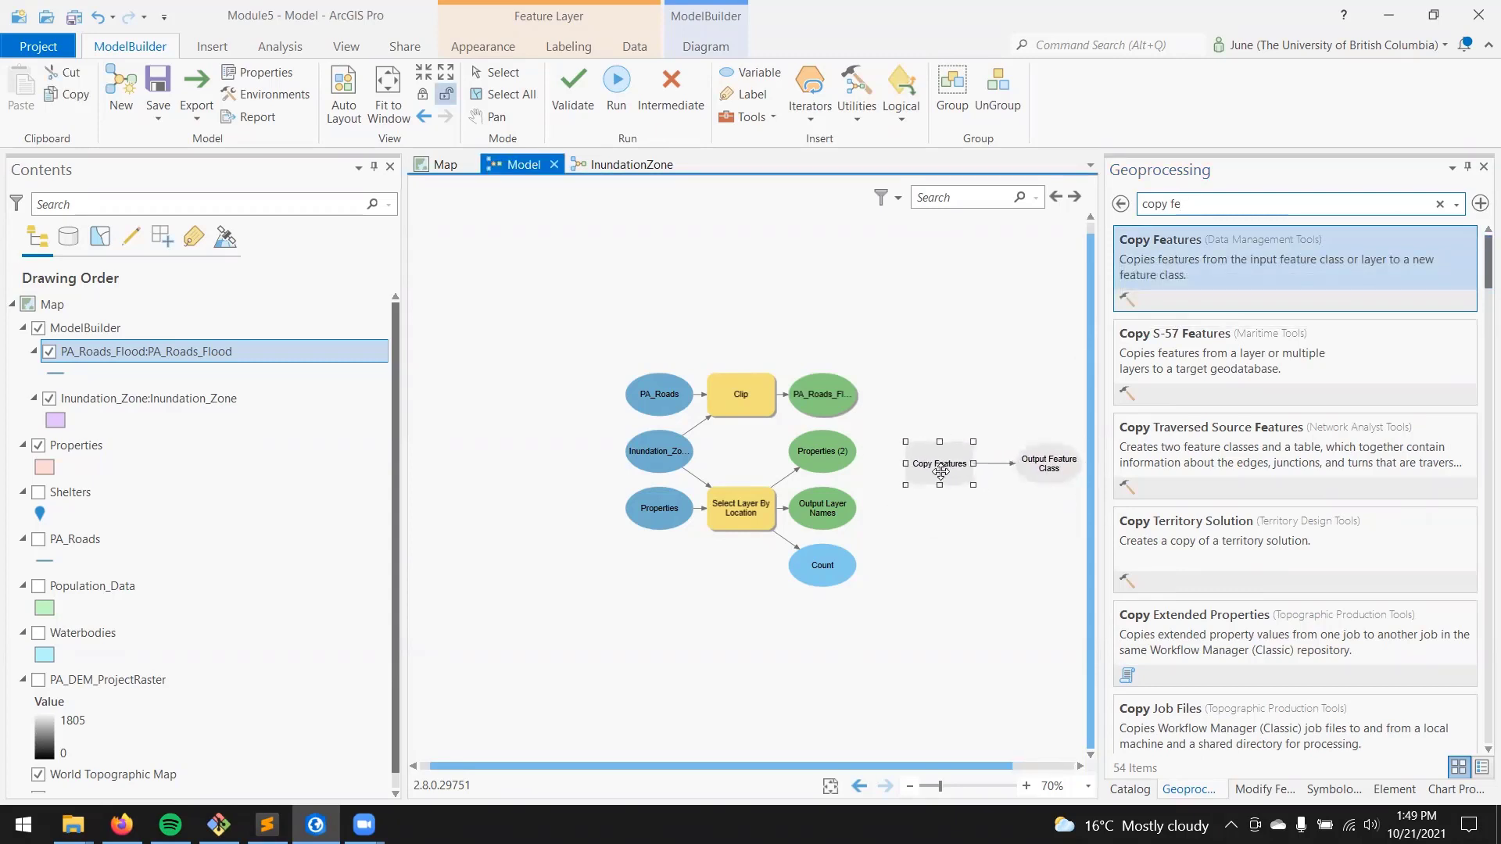
Step: Configure Copy Features with the Properties (2) selection result as input and Properties_CopyFeatures as the output feature class
double_click(940, 463)
click(1265, 537)
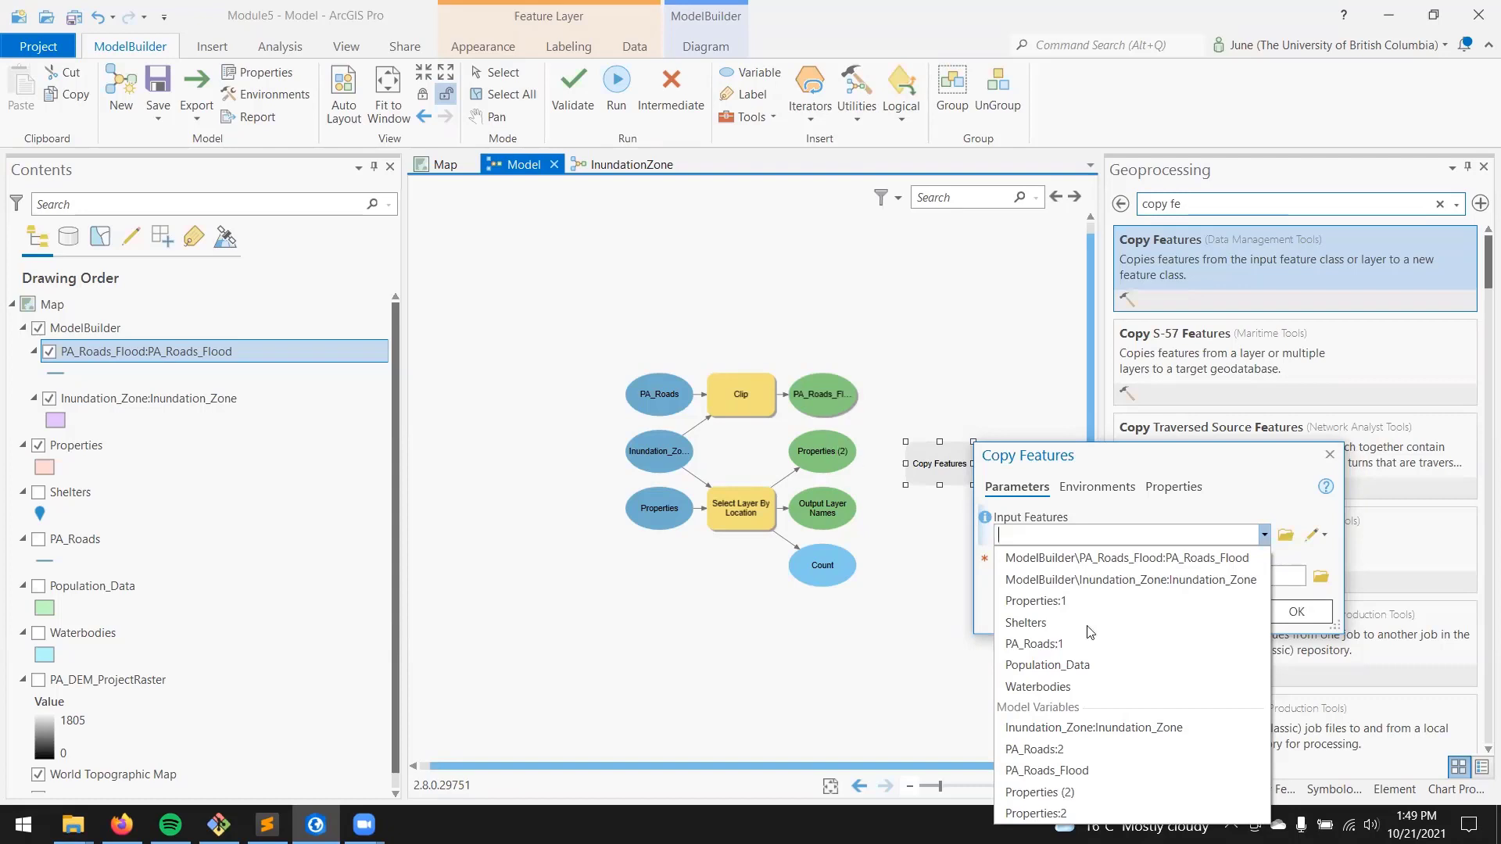
click(1116, 793)
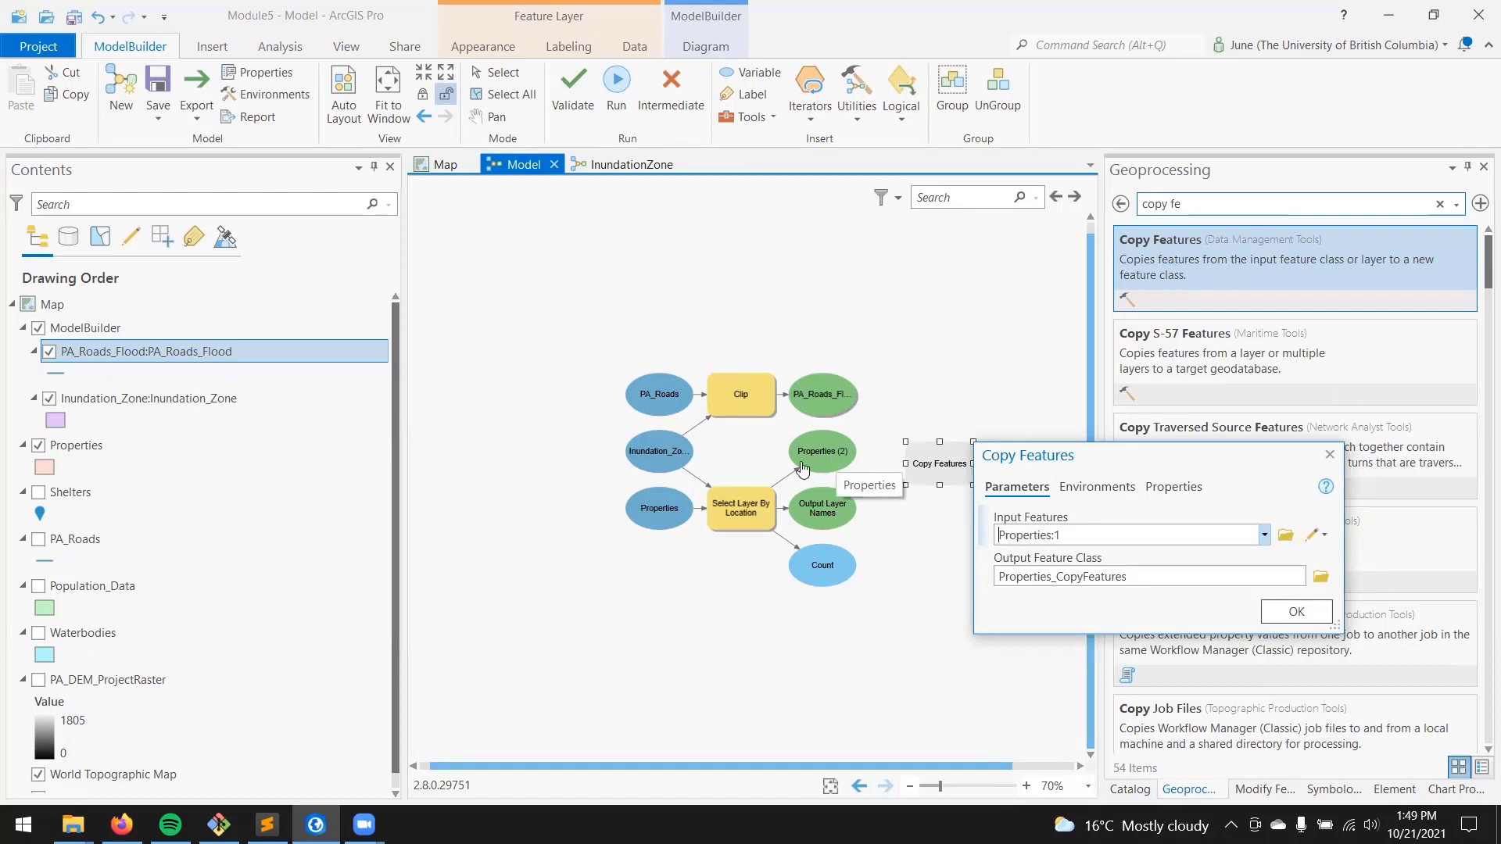
click(1295, 612)
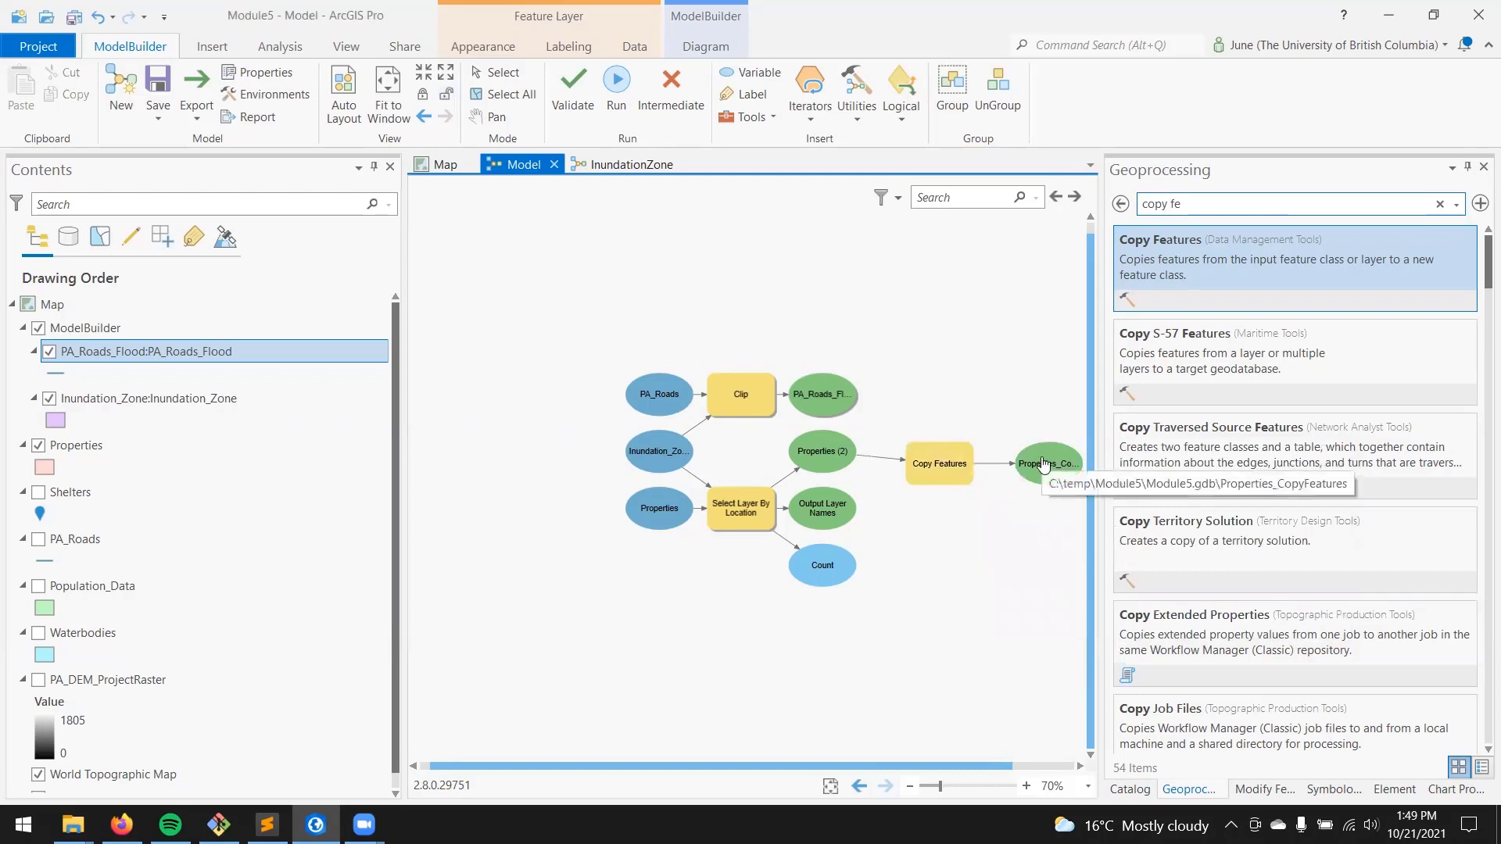
Step: Change the Copy Features output feature class to Properties_at_Risk in Module5.gdb and arrange the model elements automatically
double_click(938, 463)
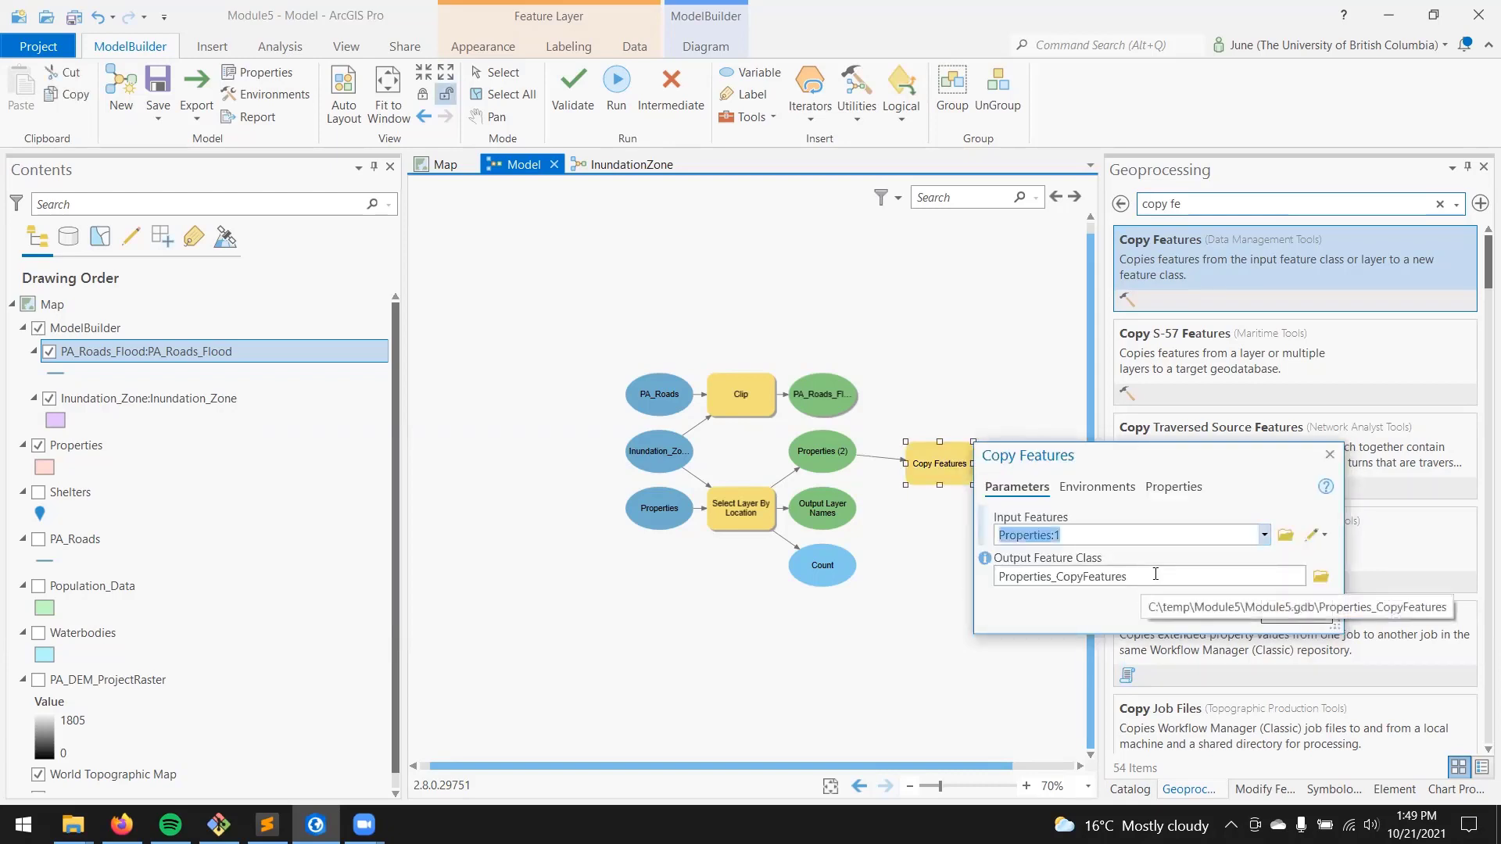
click(1155, 574)
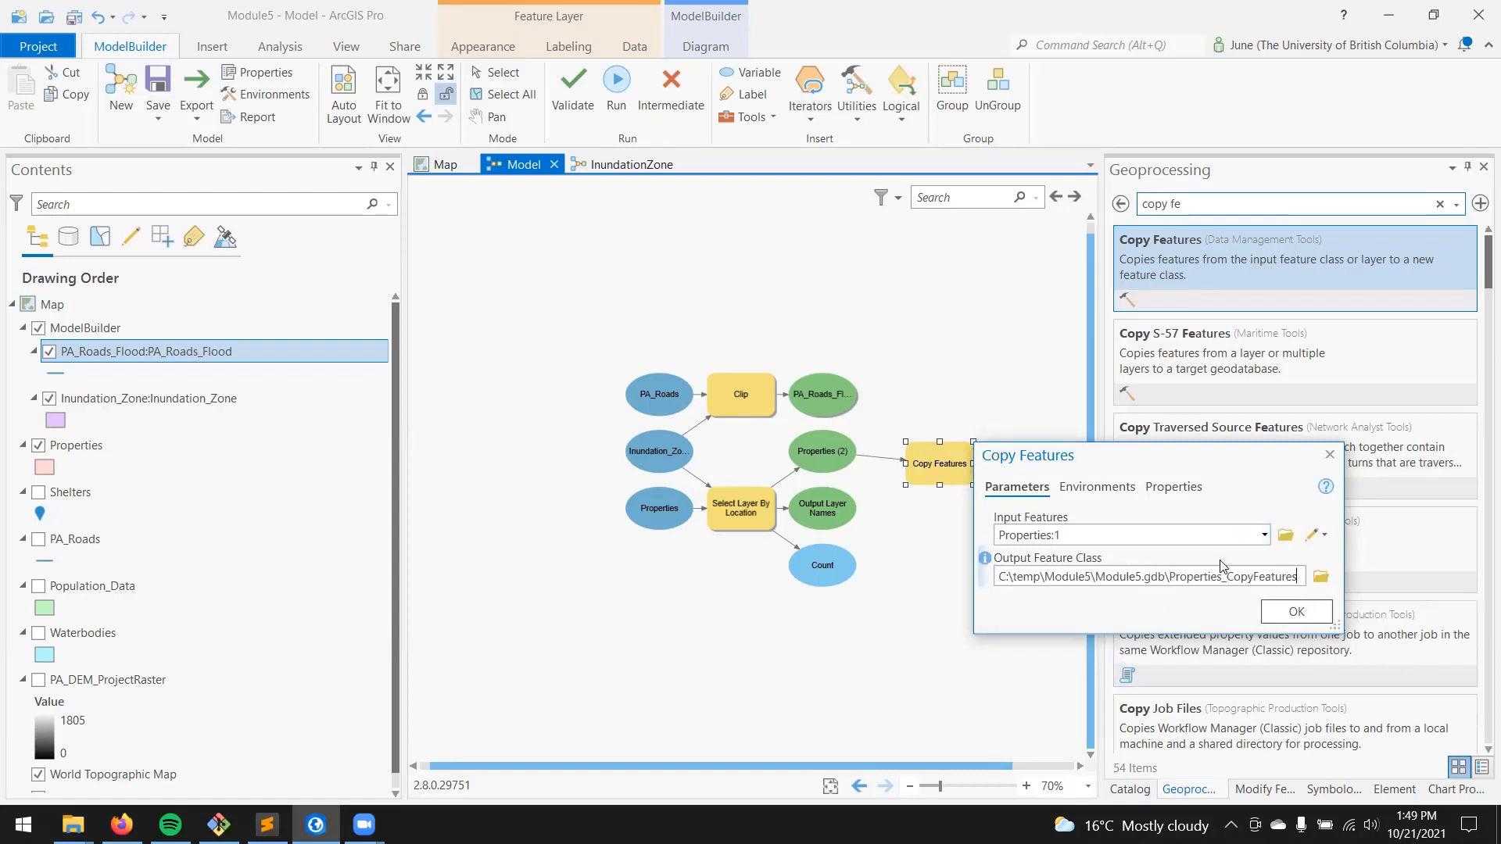
double_click(1231, 578)
text(at_Risk)
click(1296, 612)
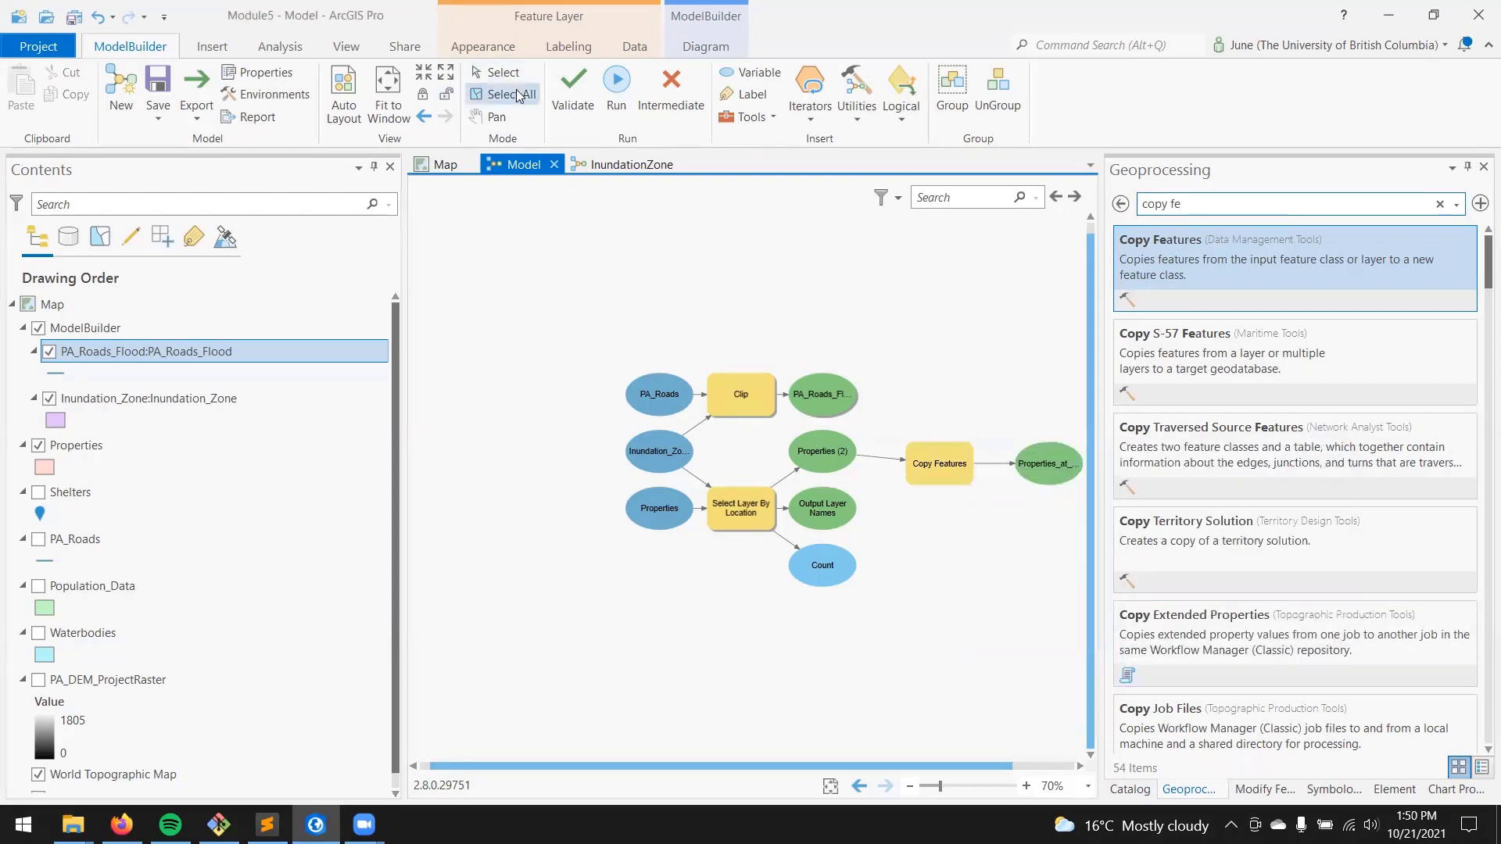
click(351, 99)
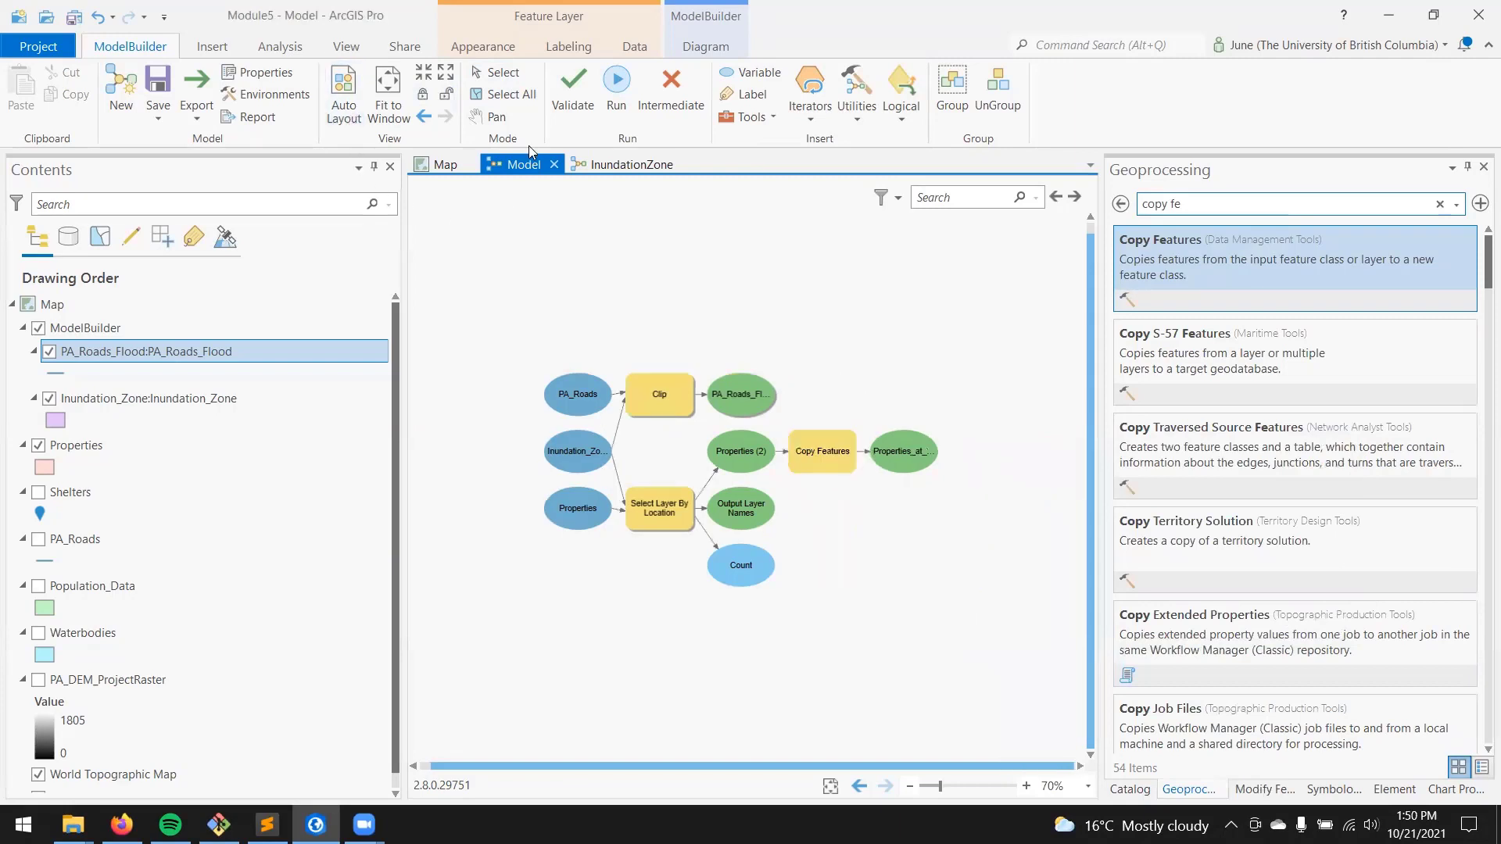
Step: Run the model and turn on Add To Display for the Properties_at_Risk output
click(617, 85)
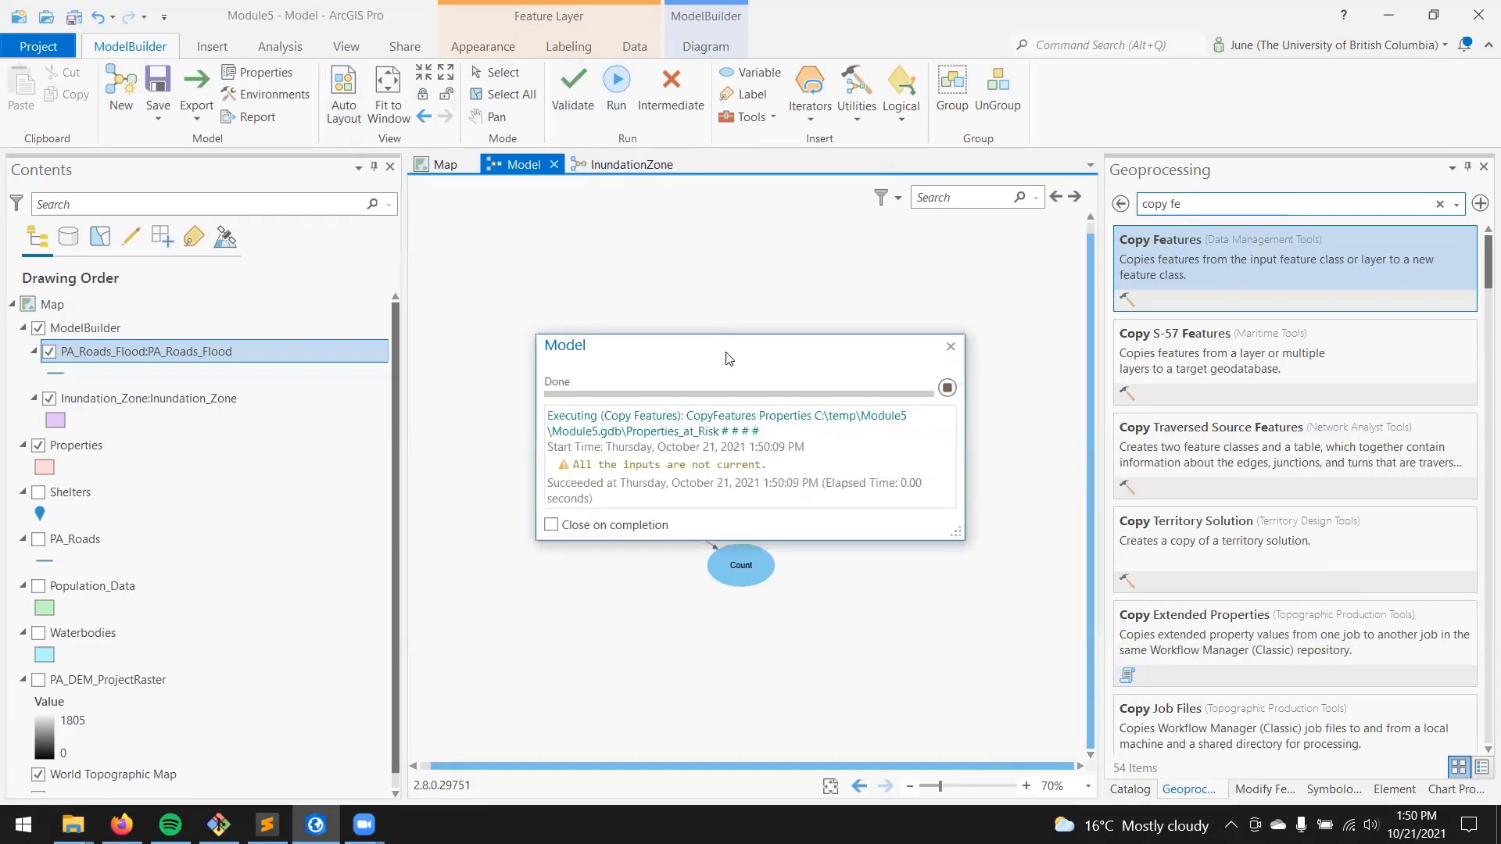
drag(725, 358, 788, 645)
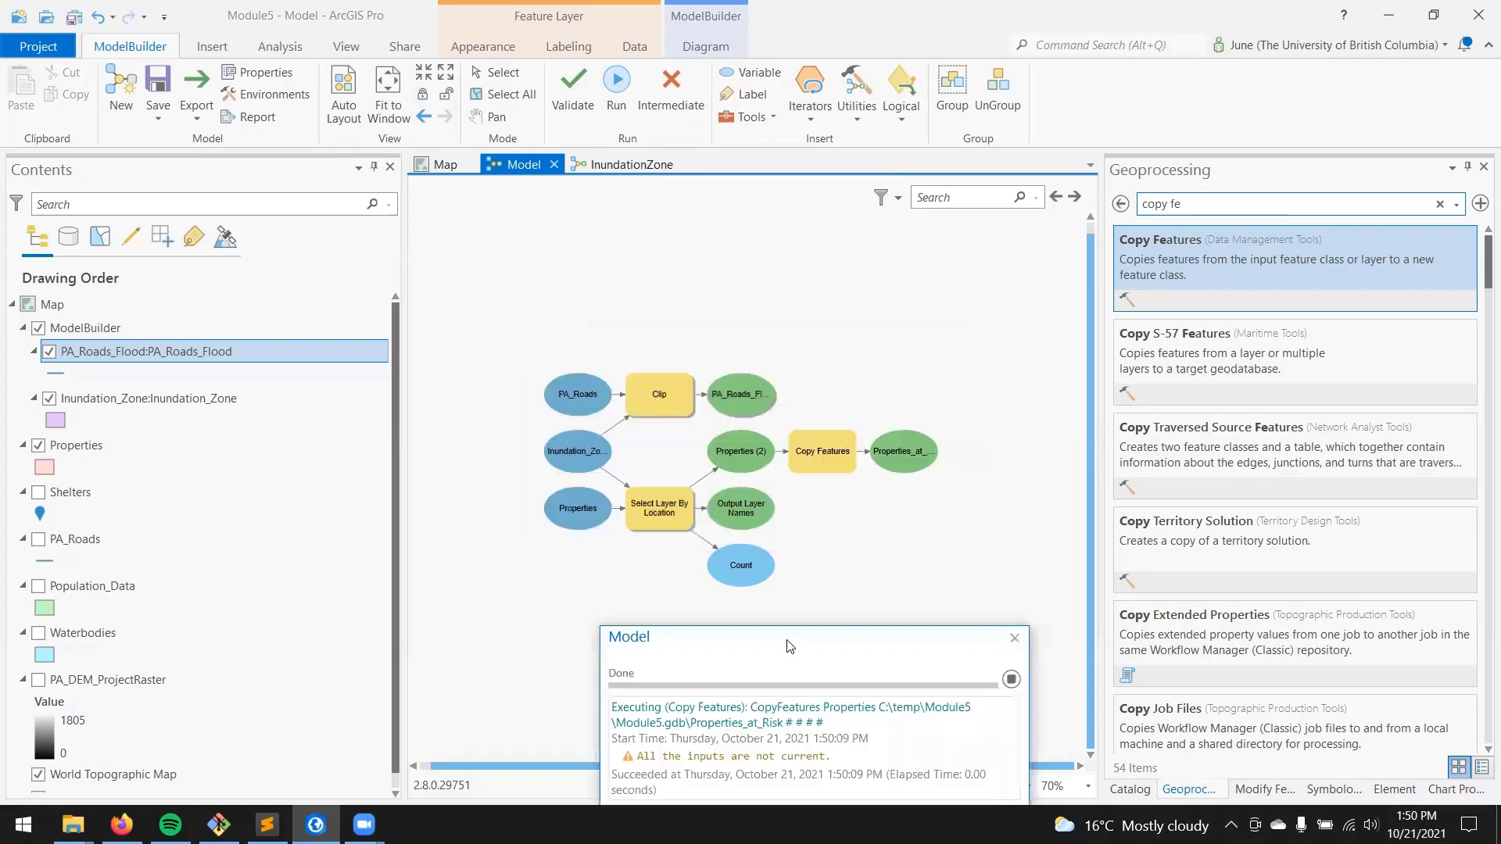
right_click(899, 463)
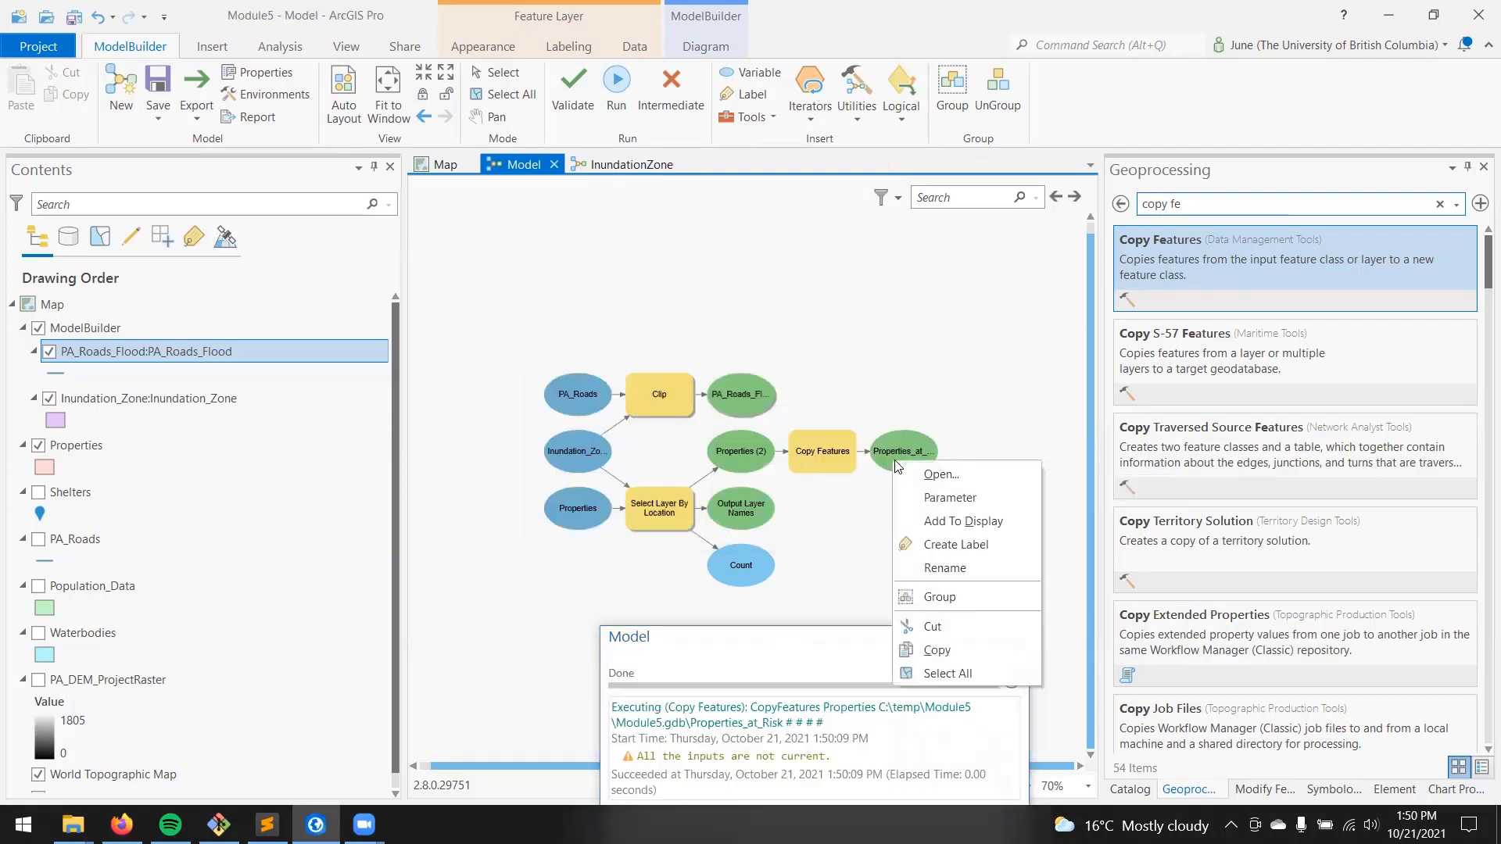
click(974, 530)
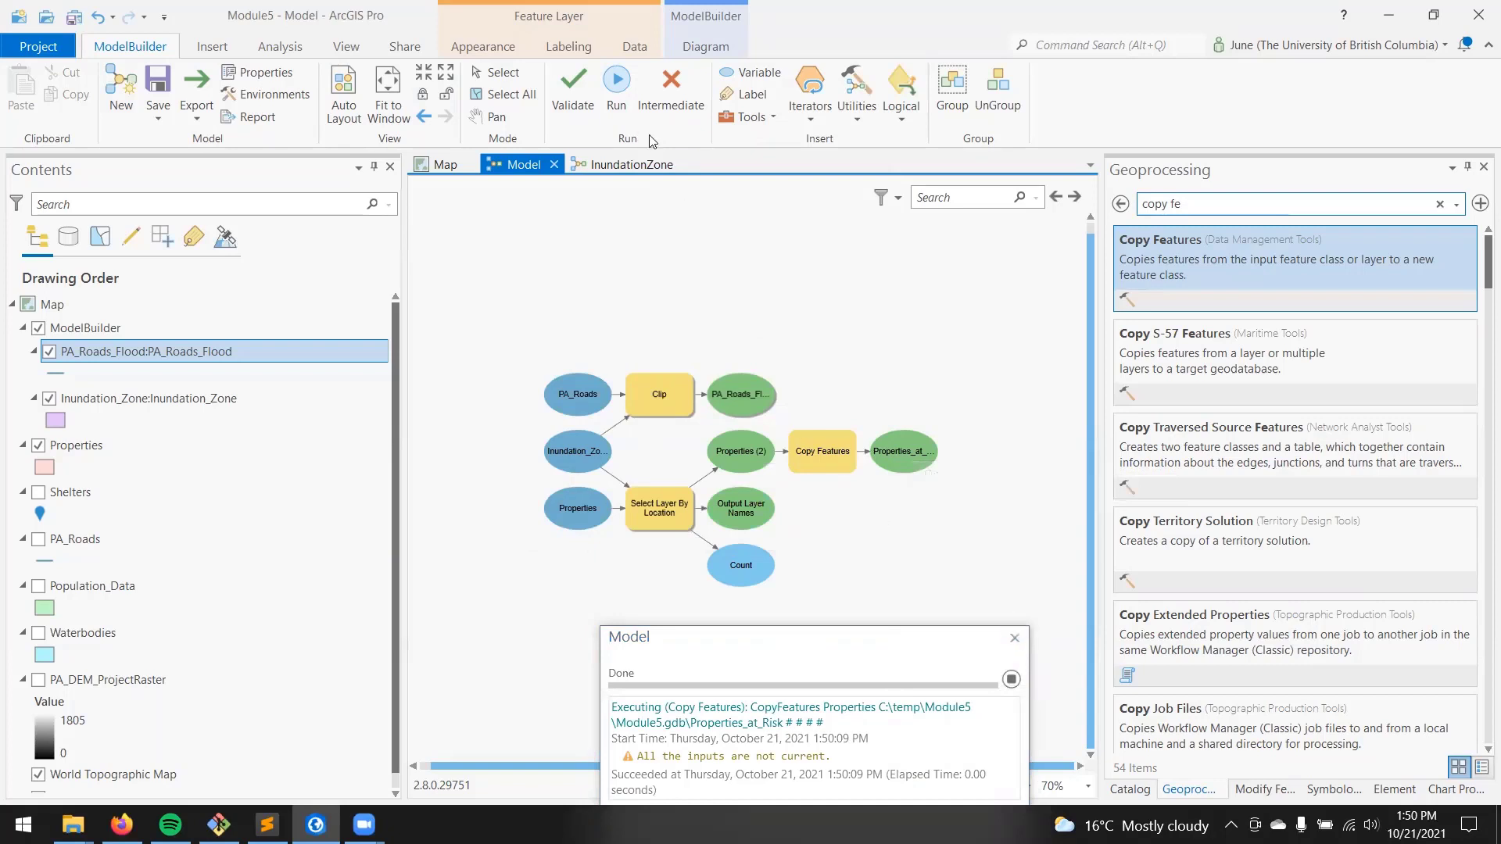
Step: Try running the model again without validating it and dismiss its progress dialog
click(616, 81)
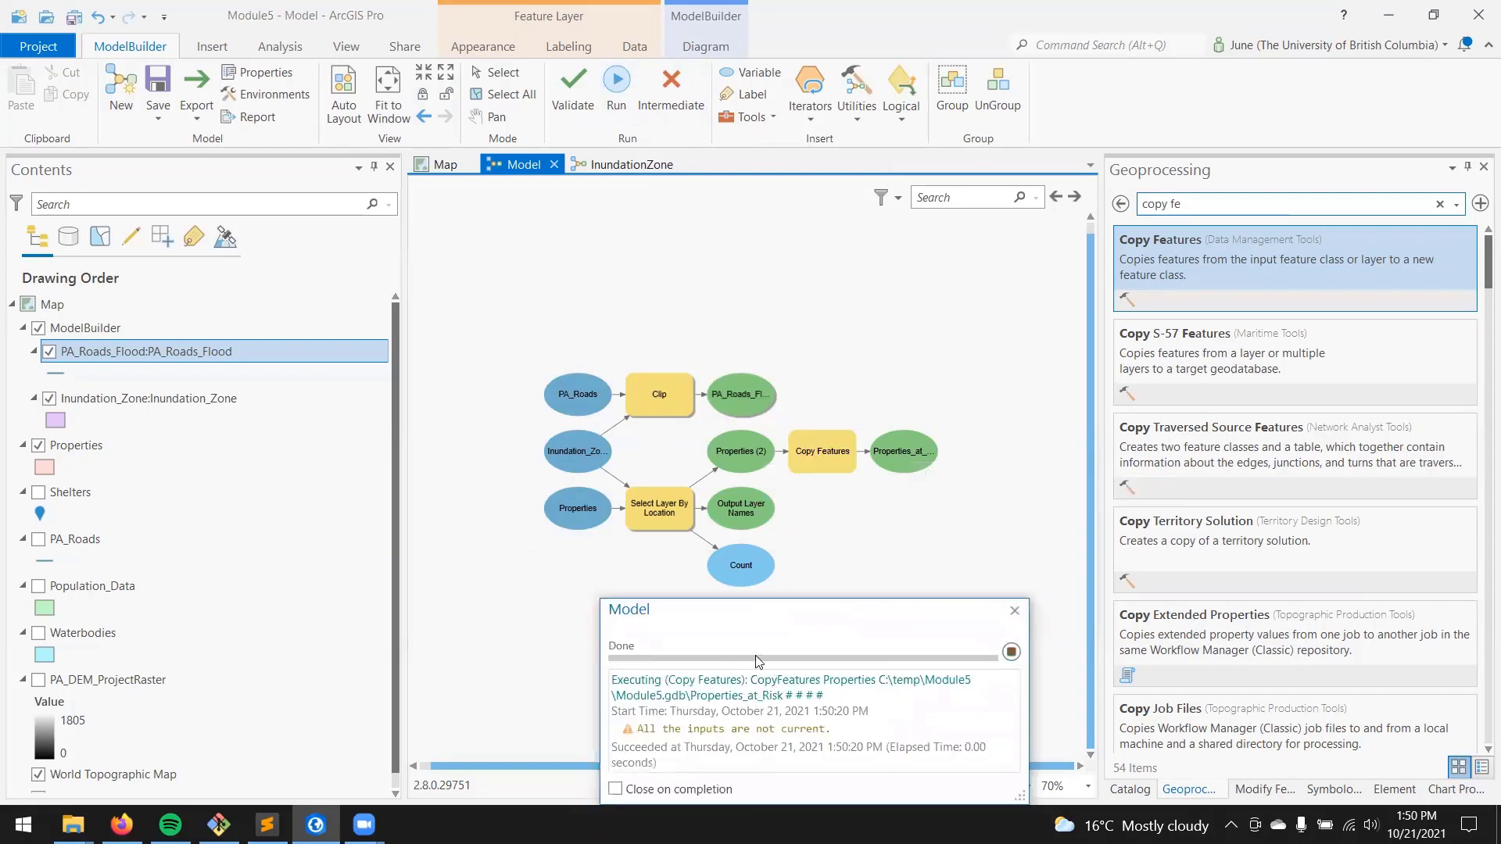
drag(768, 624, 773, 388)
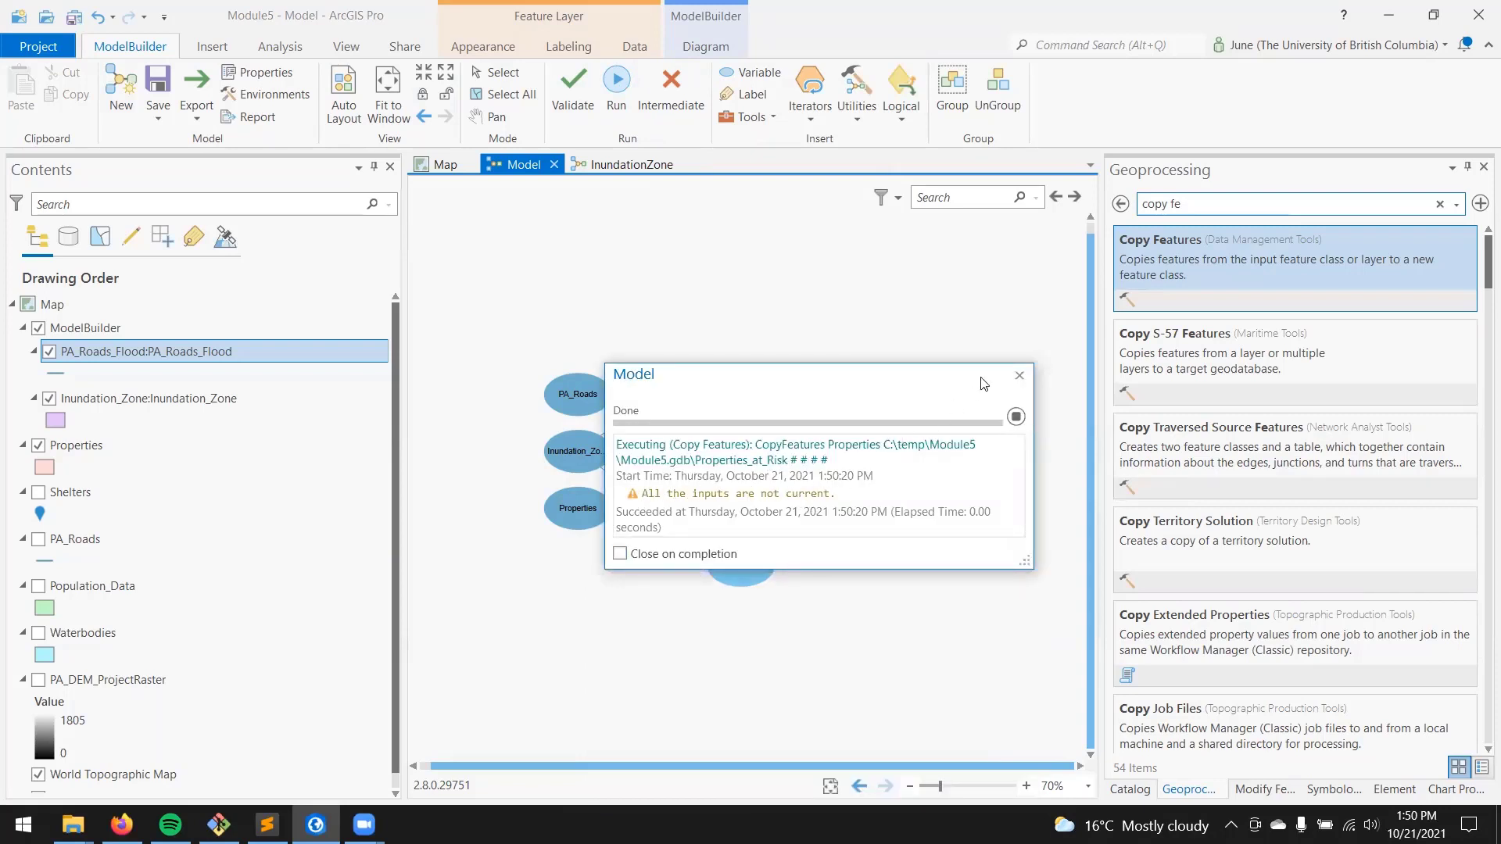
click(1019, 376)
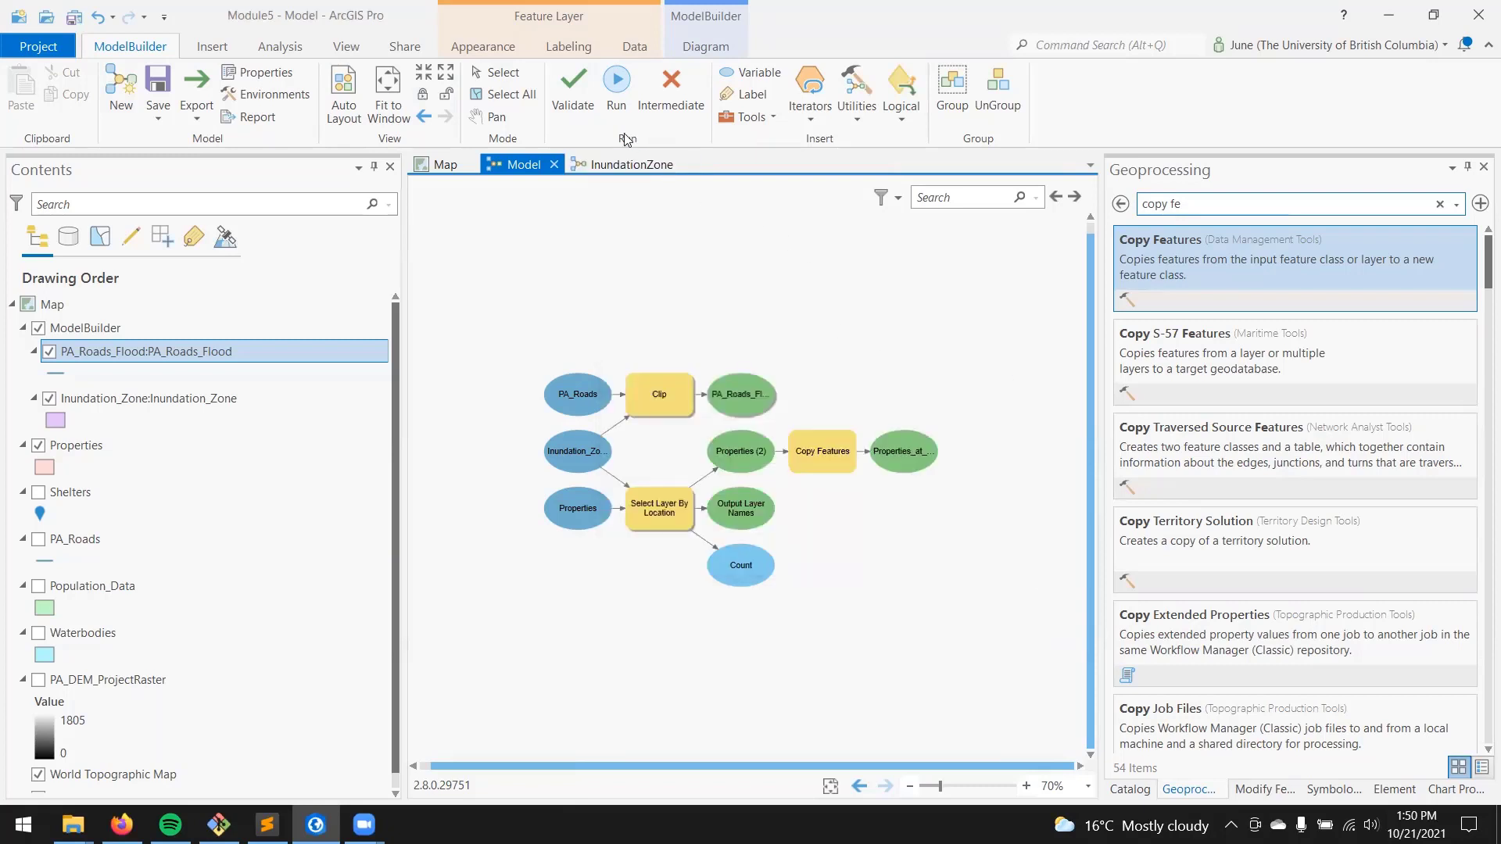
Step: Validate the model, run it and close the progress dialog
click(573, 89)
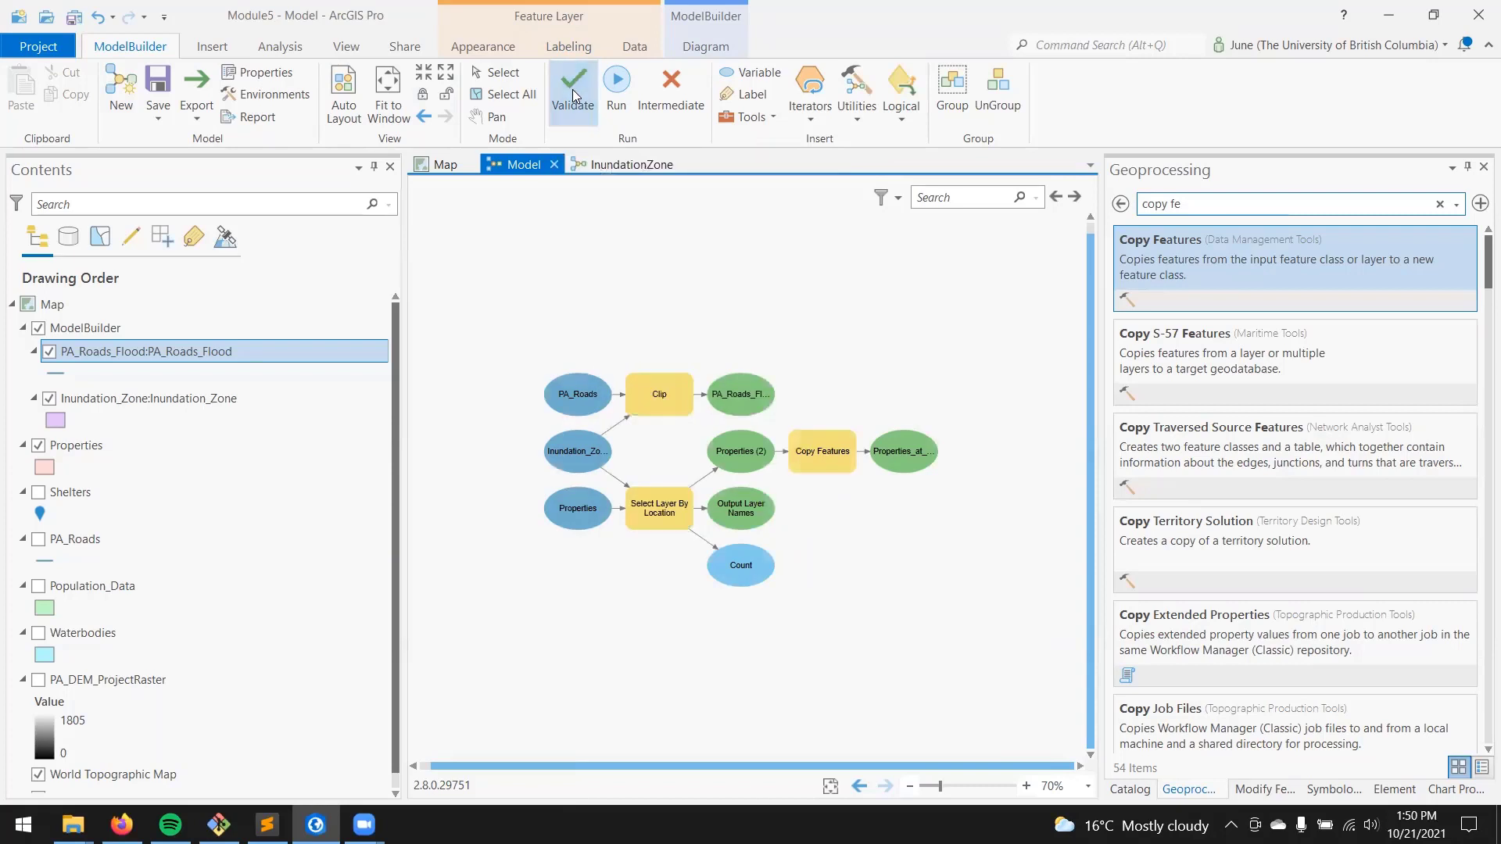
click(618, 87)
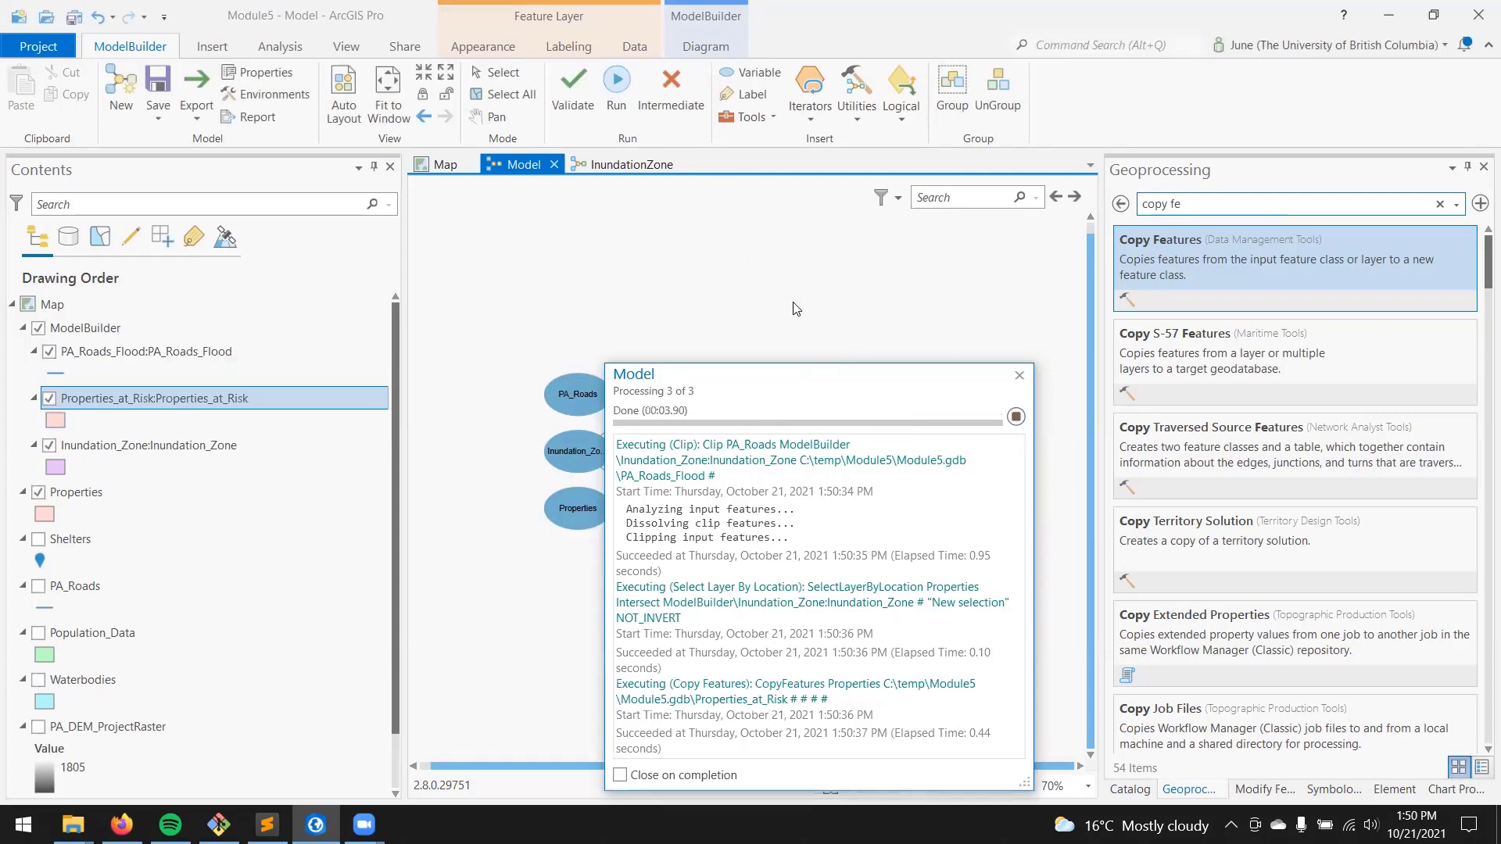
click(1018, 376)
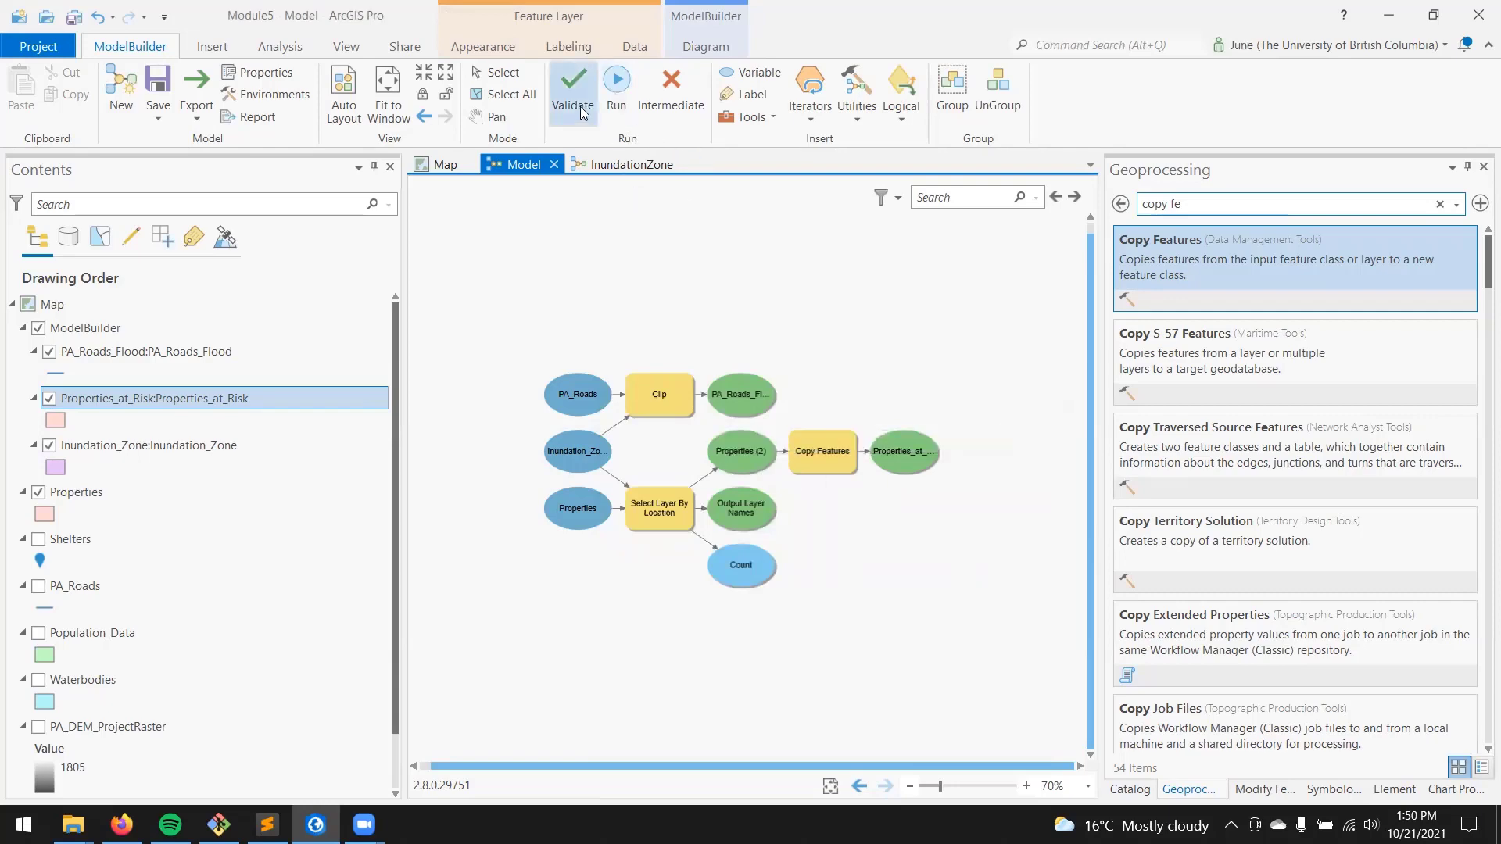
Step: On the map, hide the Properties, Inundation_Zone and PA_Roads_Flood layers and toggle Properties_at_Risk off and on to check the copied parcels
click(444, 164)
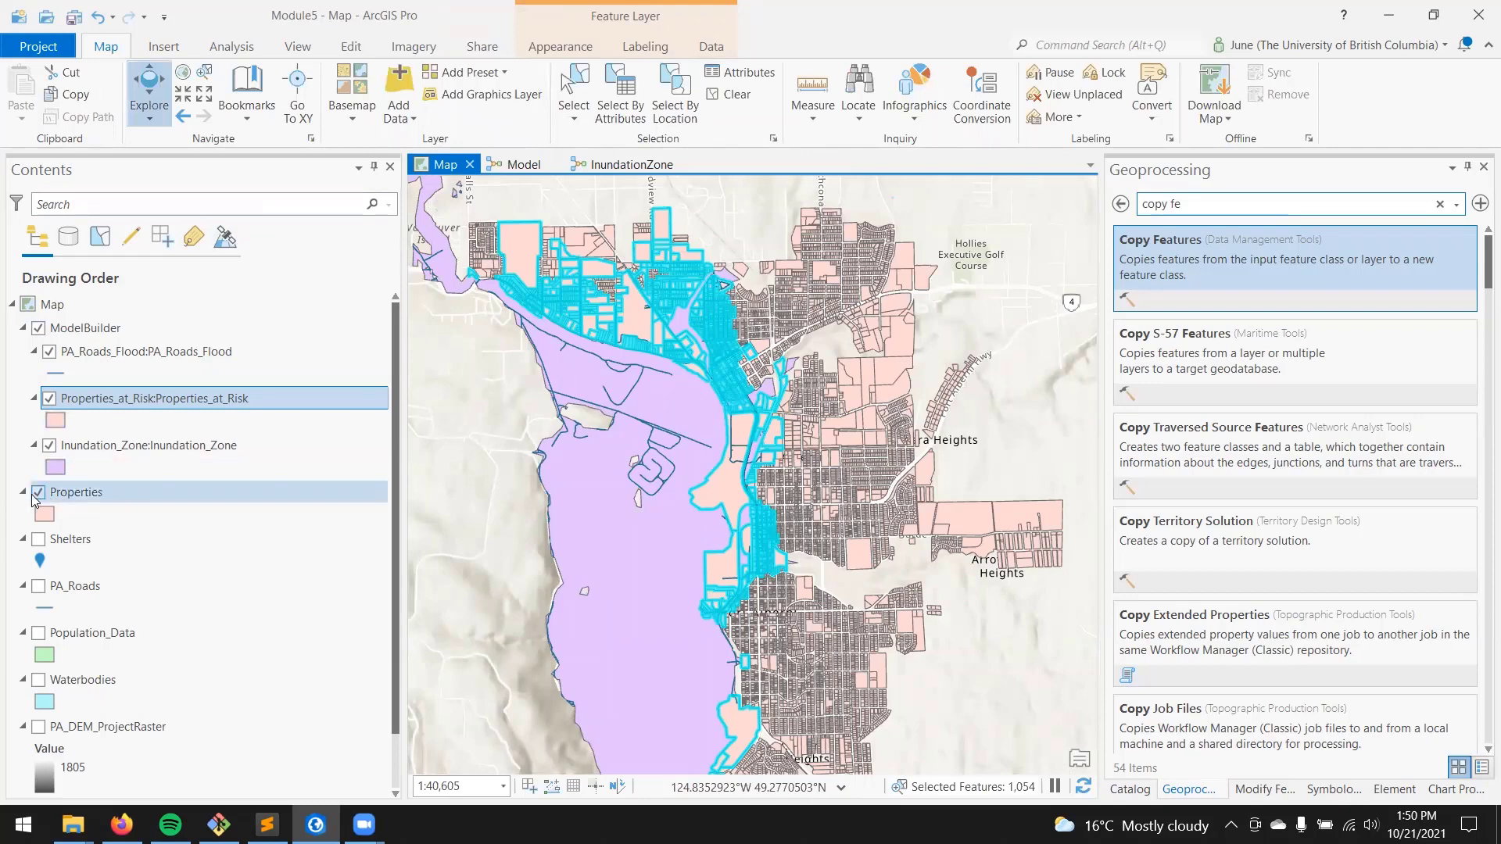
click(37, 493)
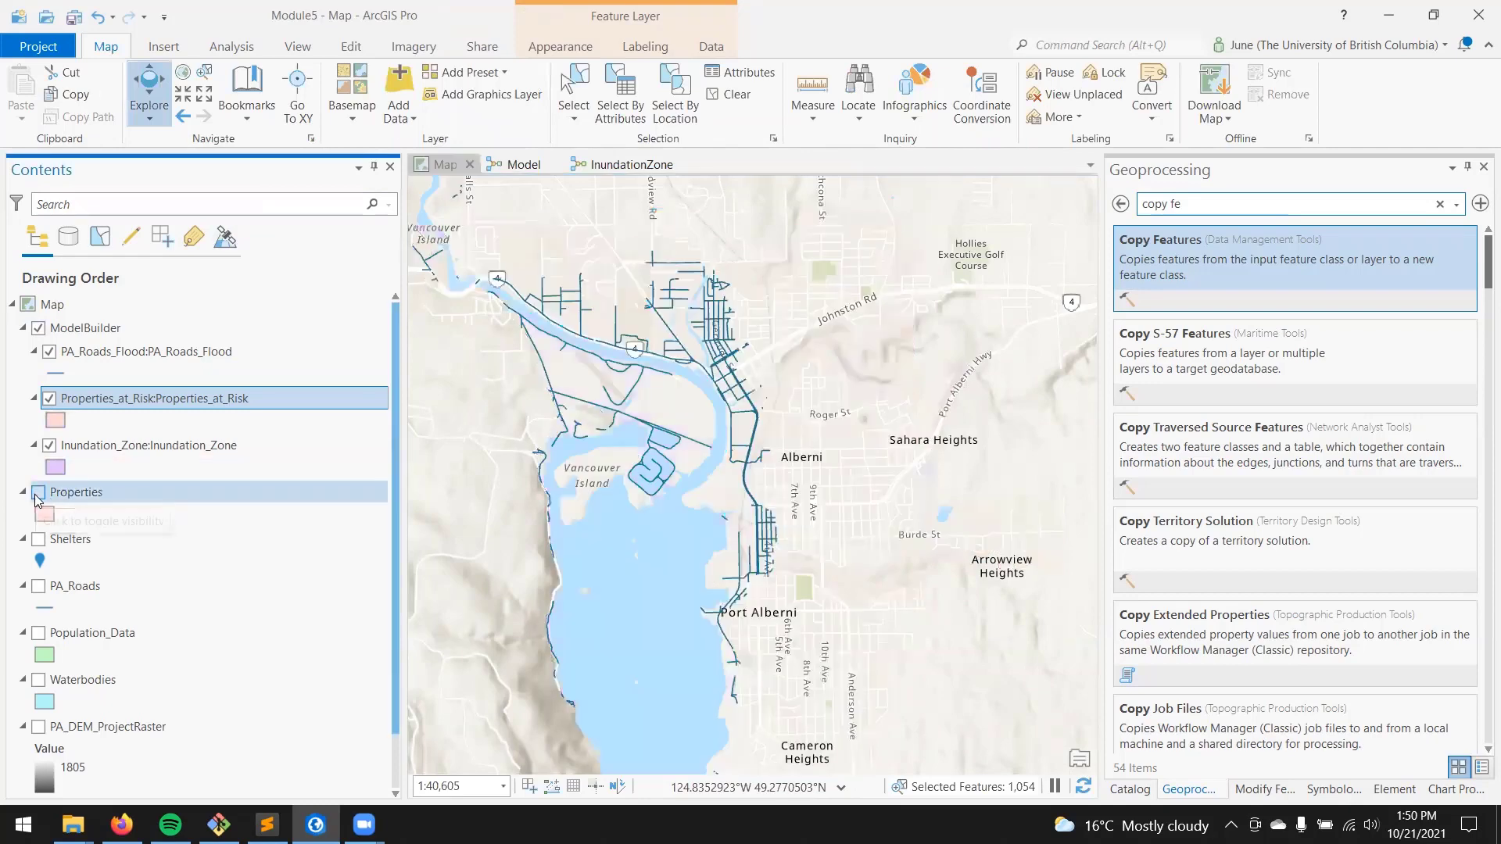
click(50, 446)
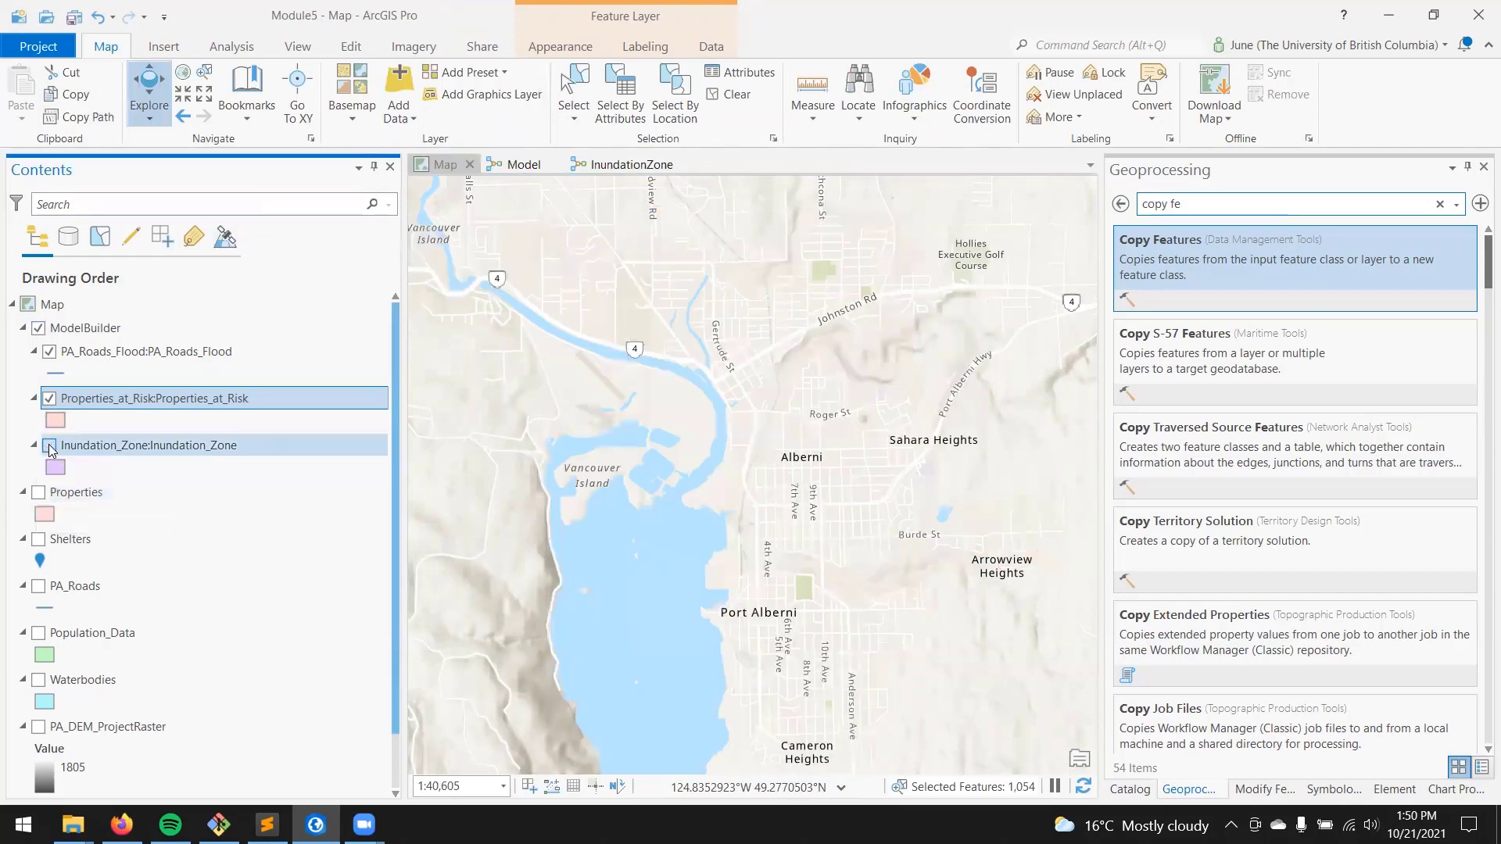
click(49, 351)
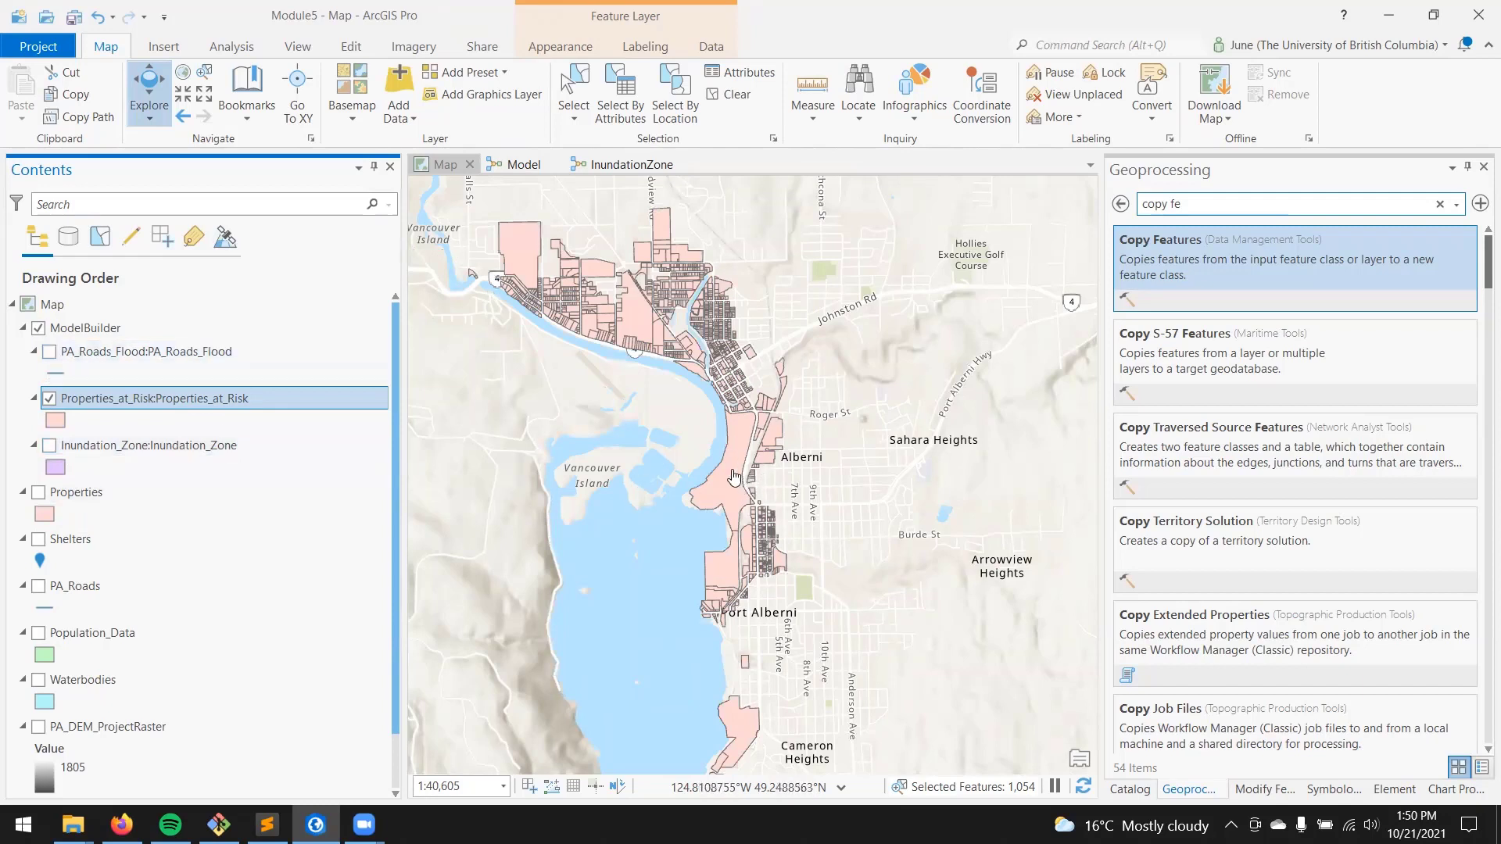
click(48, 400)
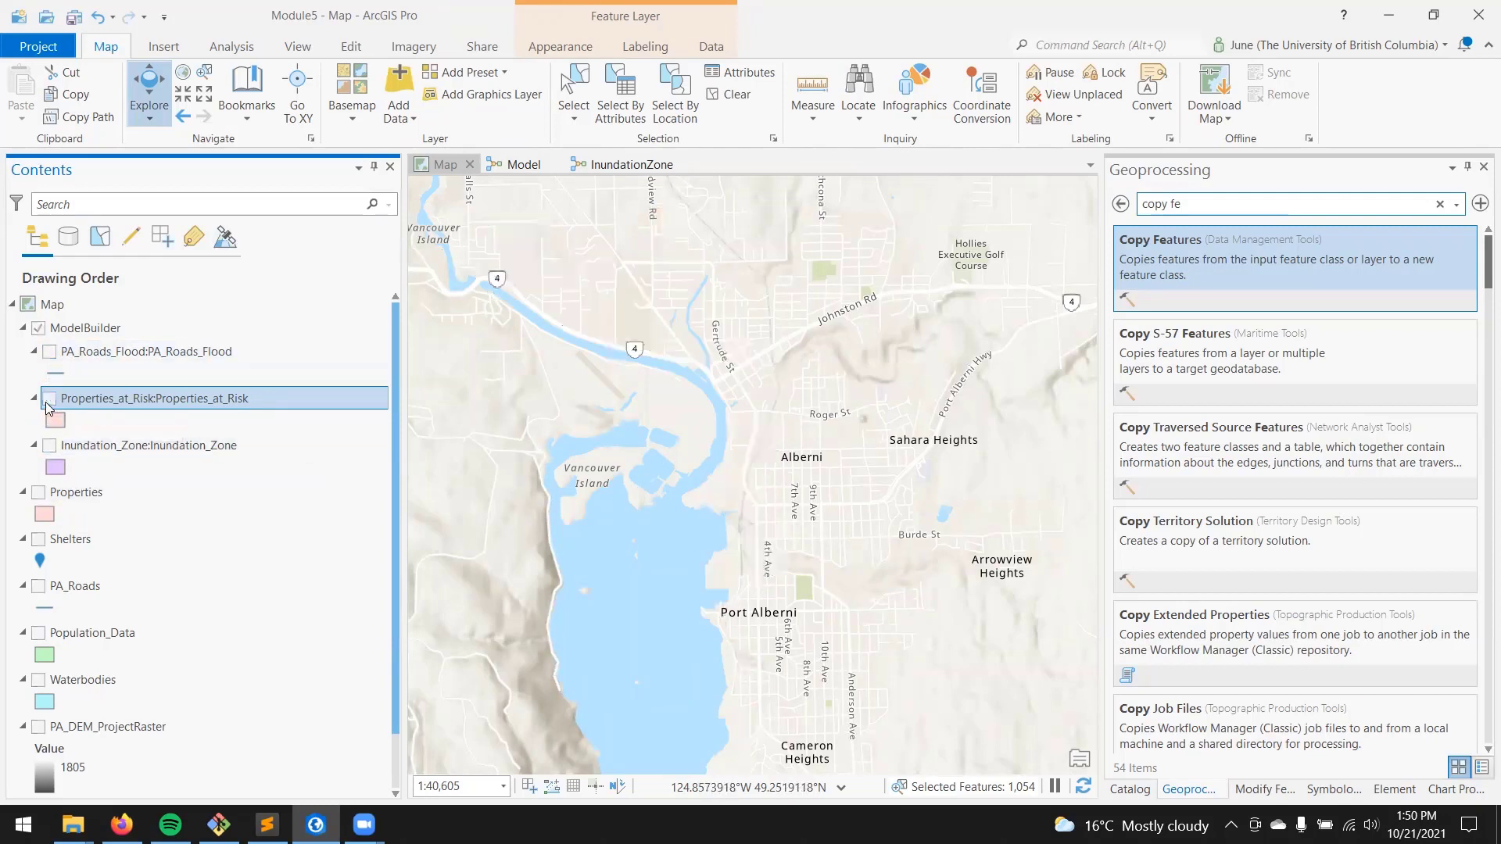
click(49, 399)
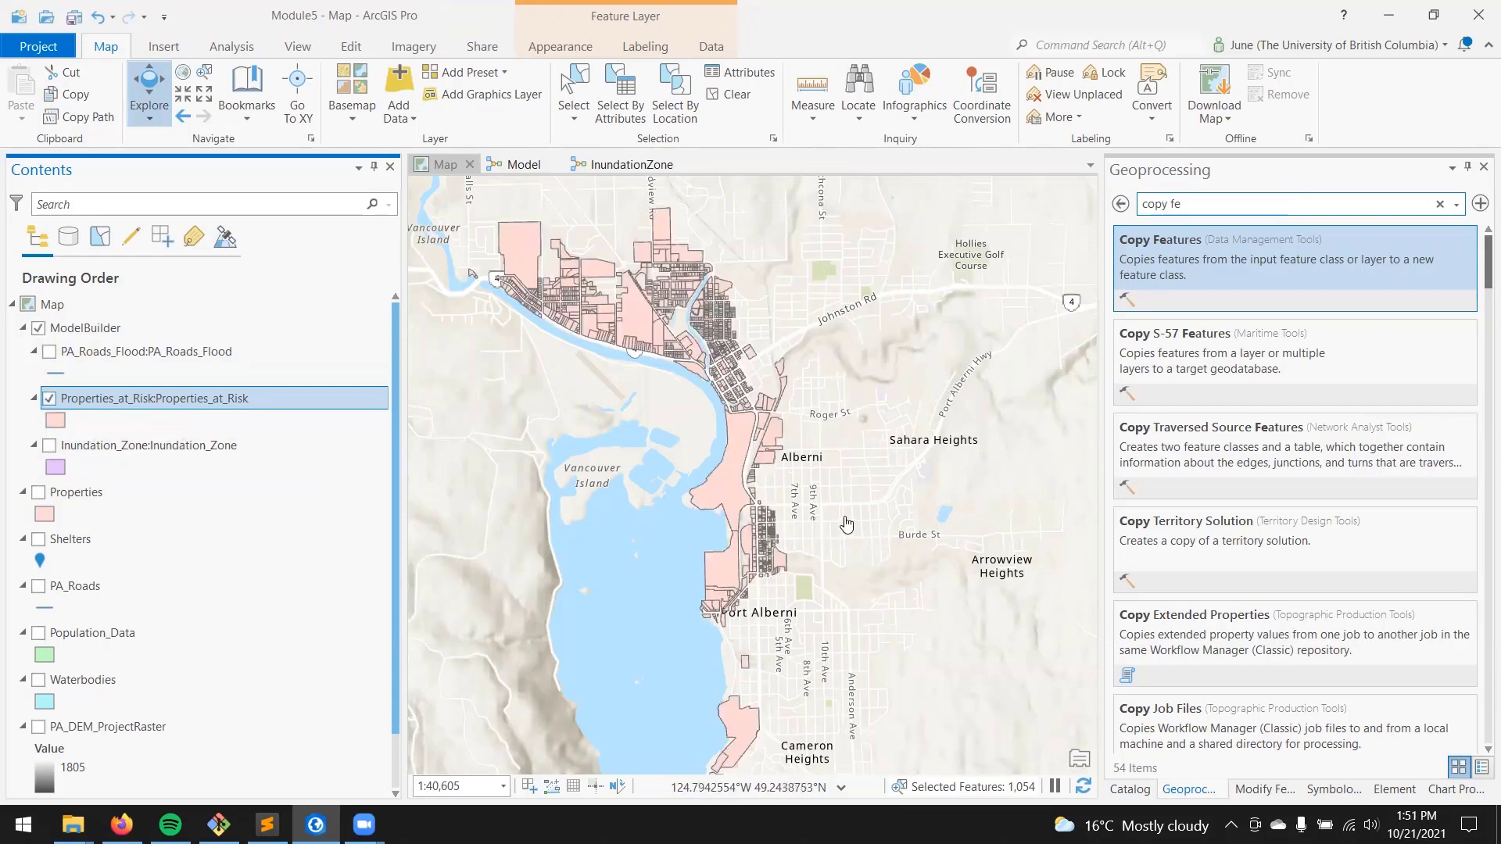
Step: Show the Inundation_Zone layer and examine how the at-risk parcels overlap it along the shoreline and river
click(50, 448)
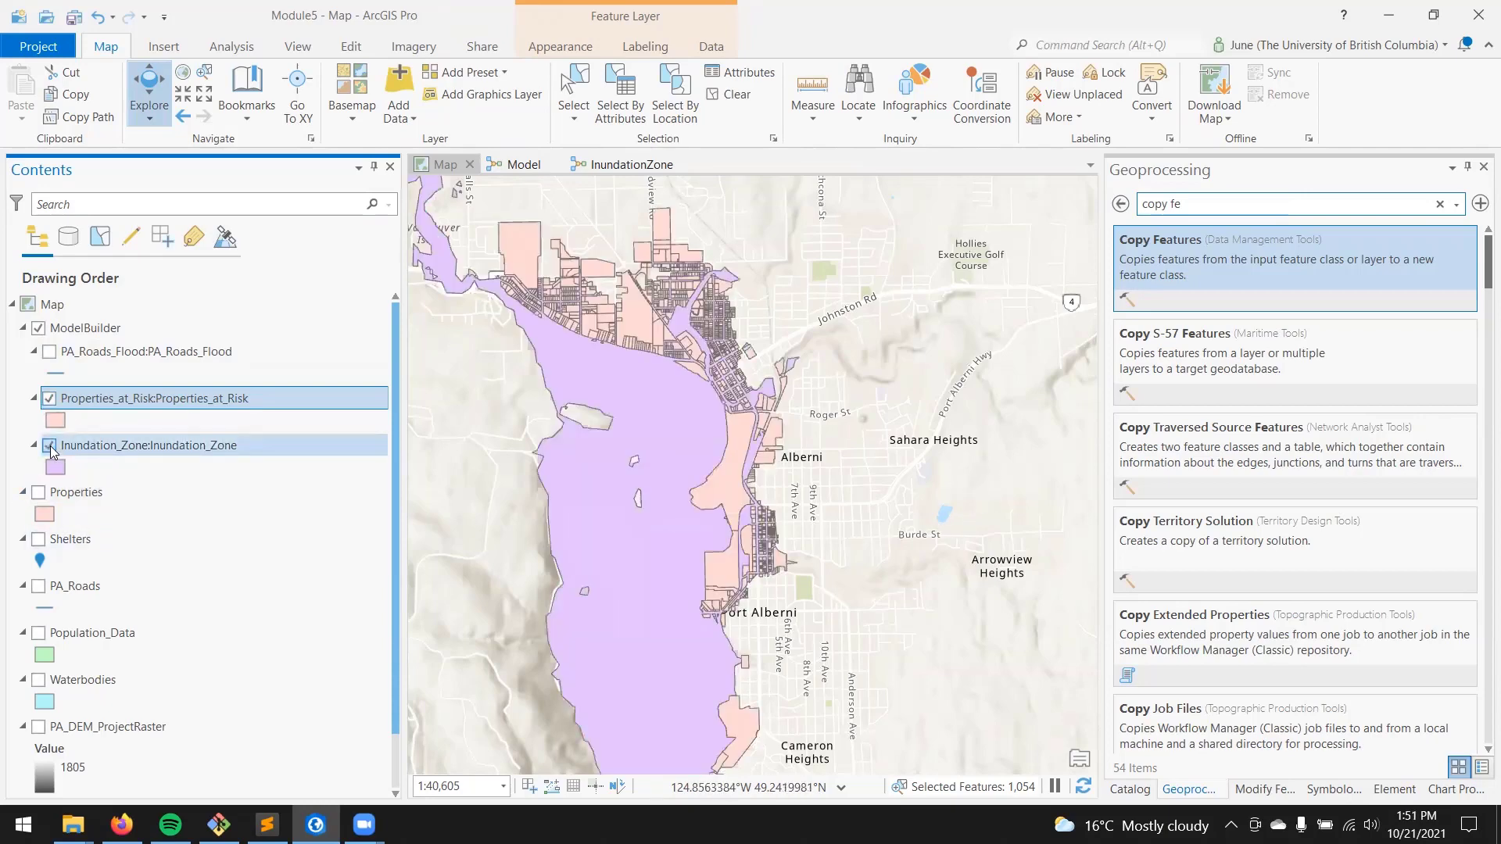
scroll(566, 319, up, 3)
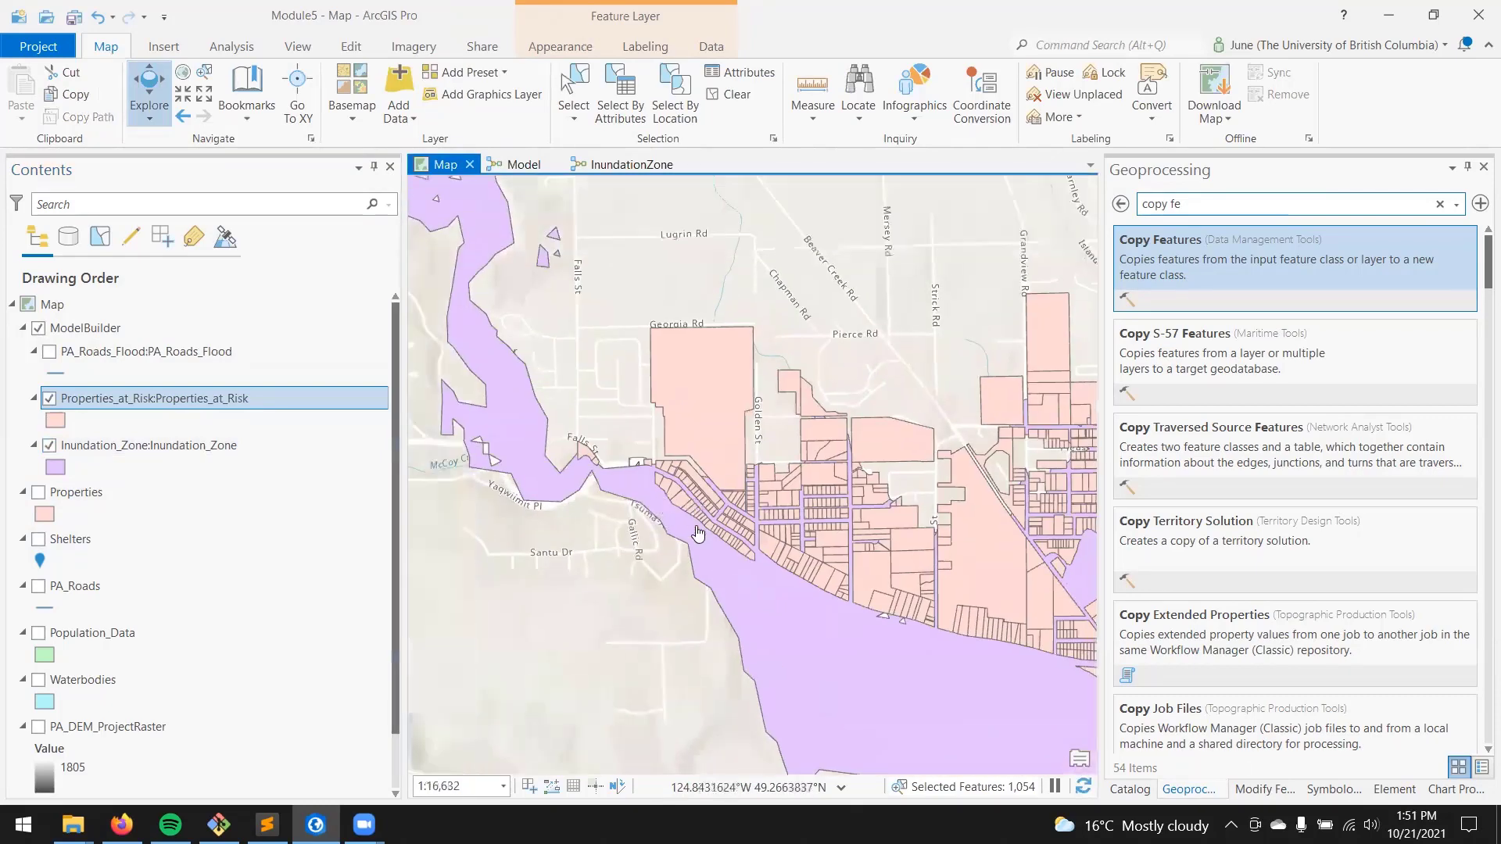
drag(700, 547, 589, 494)
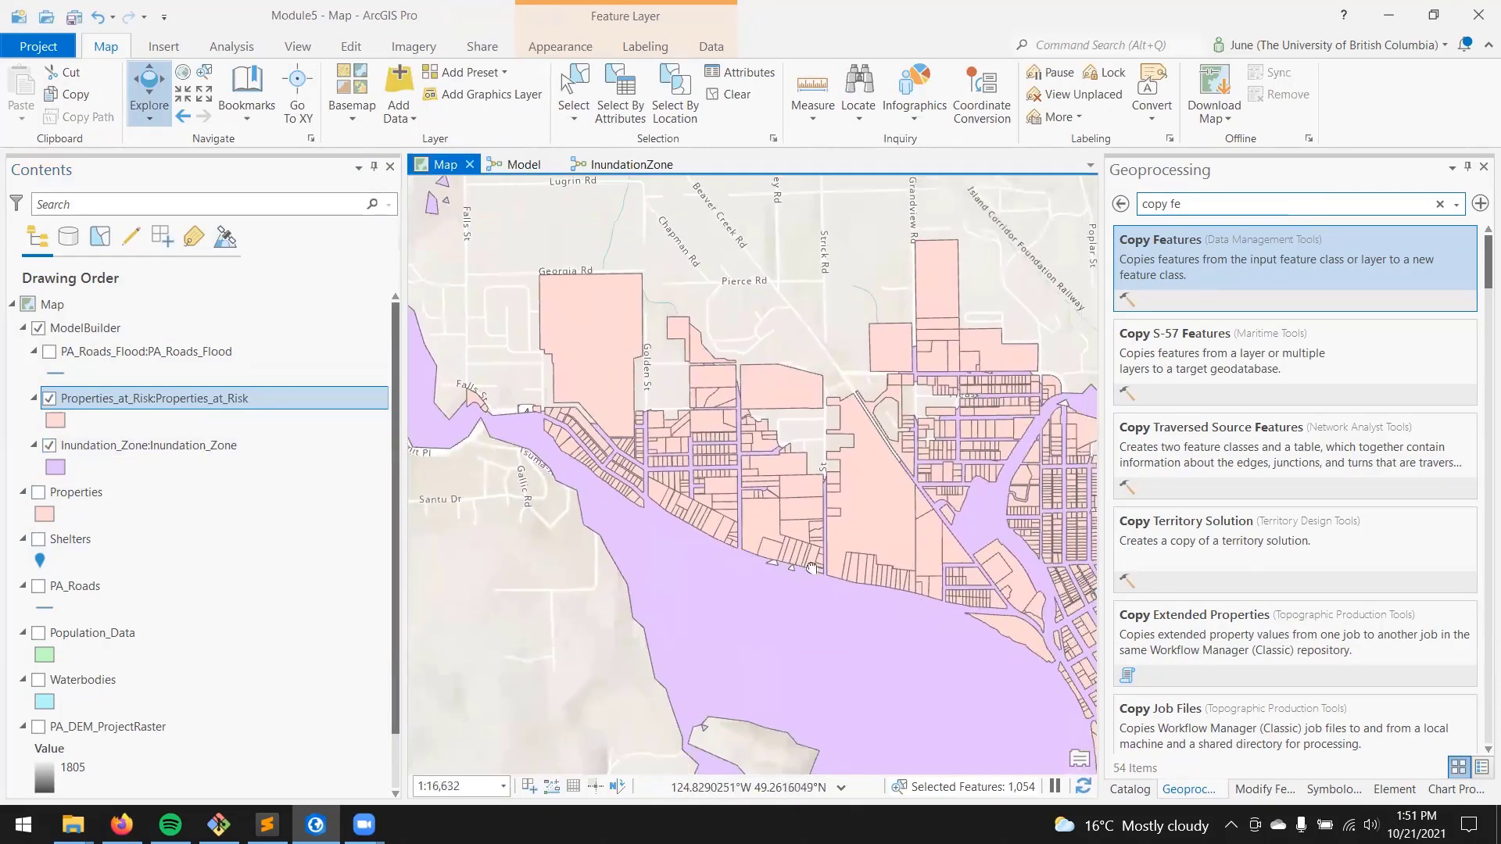
drag(817, 570, 649, 557)
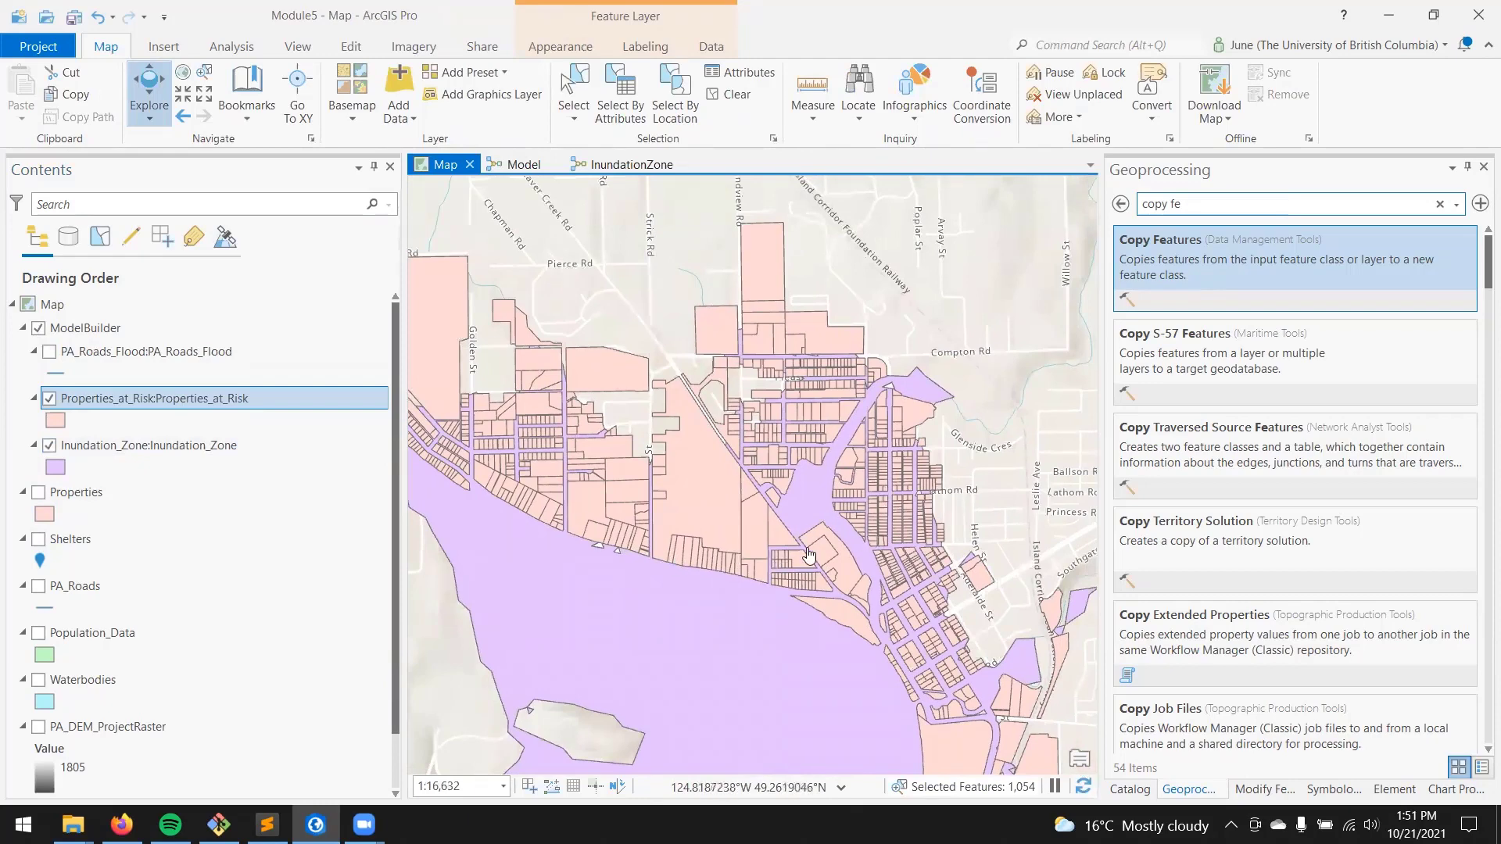
drag(1003, 522, 858, 464)
drag(975, 646, 936, 558)
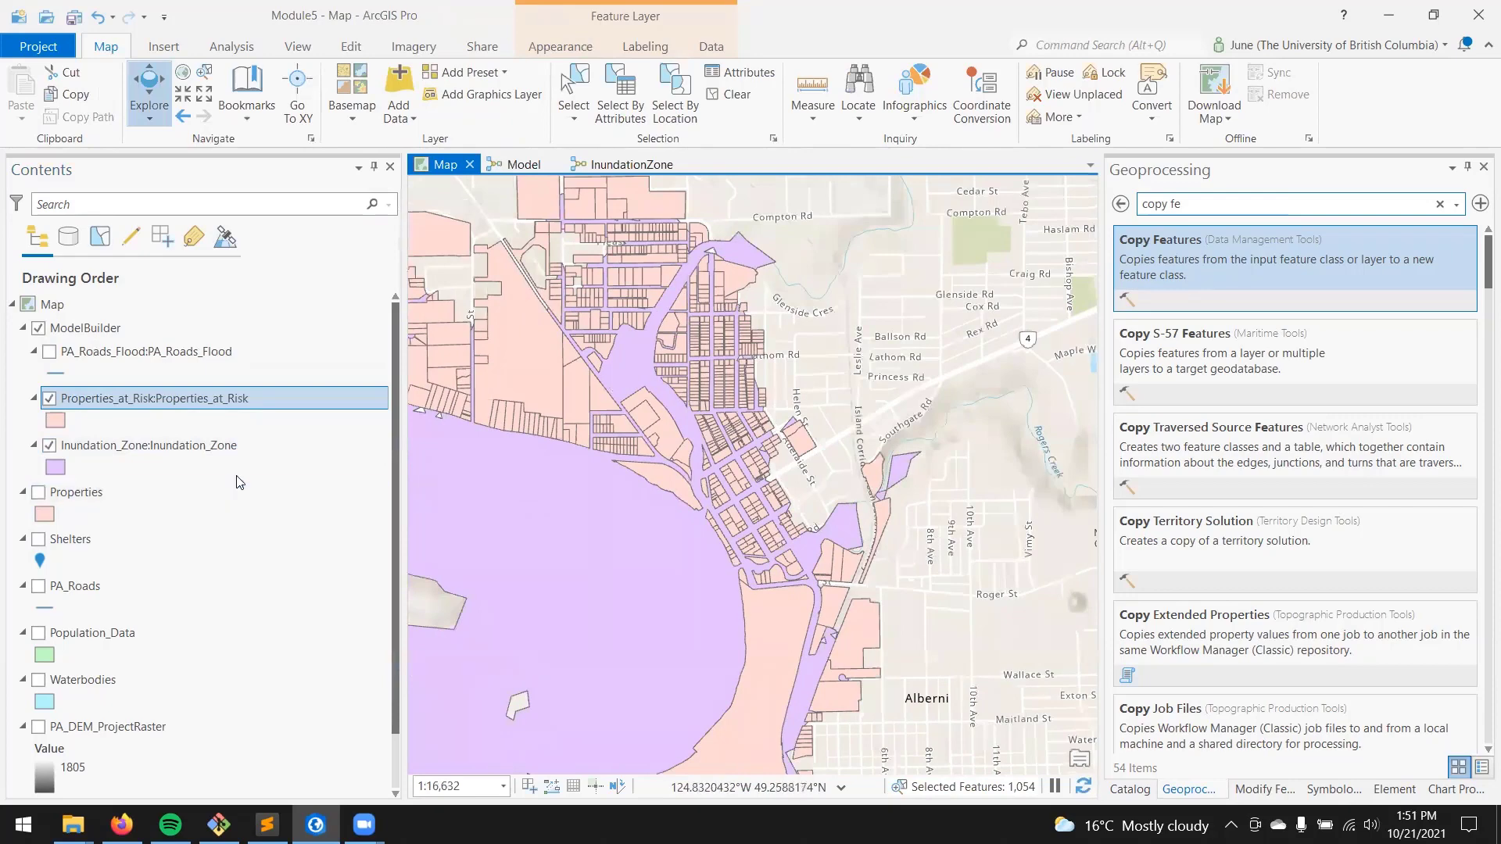